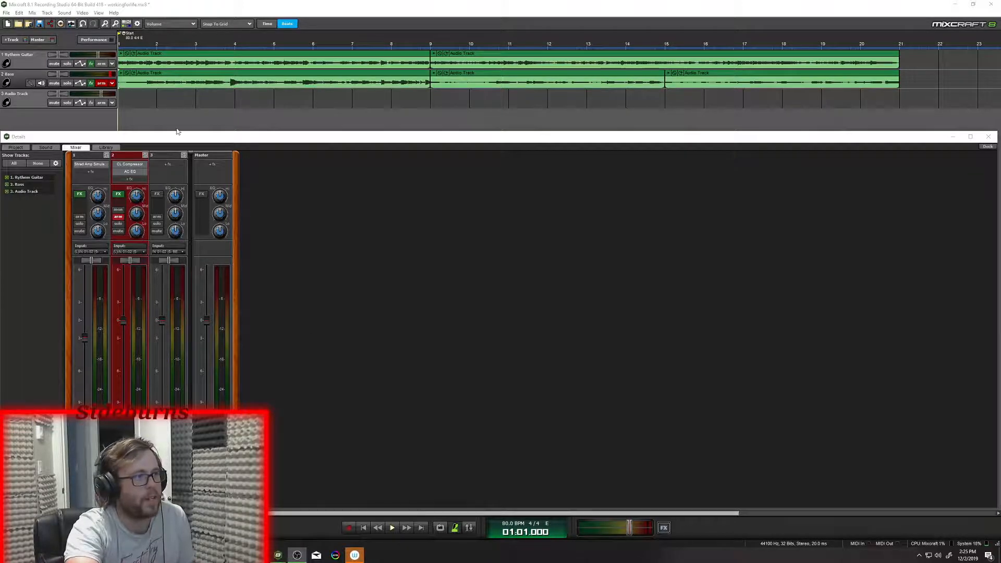
- Resize the details window to free up space below the tracks, and insert a virtual instrument track
left_click_drag(179, 137, 183, 98)
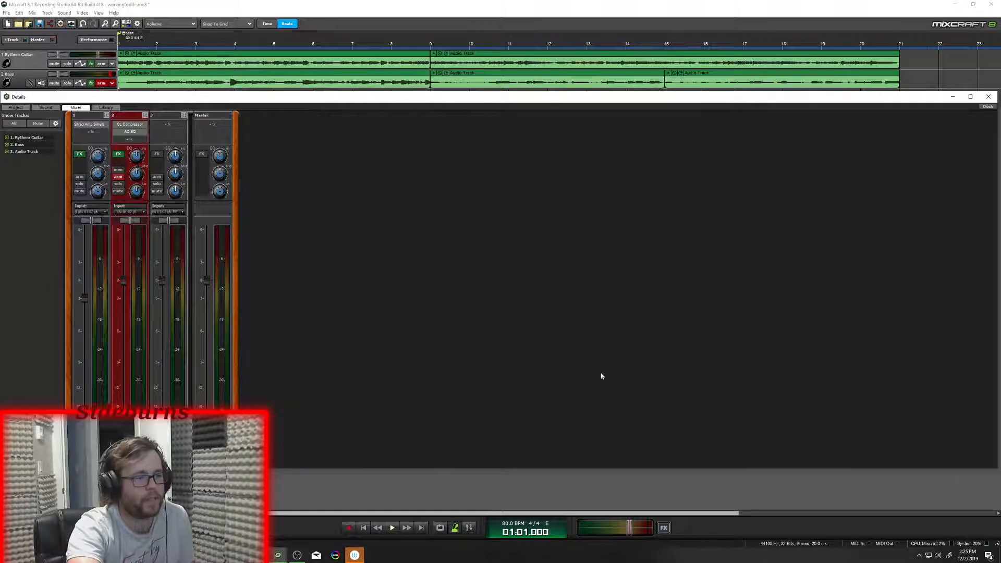
left_click_drag(440, 467, 440, 403)
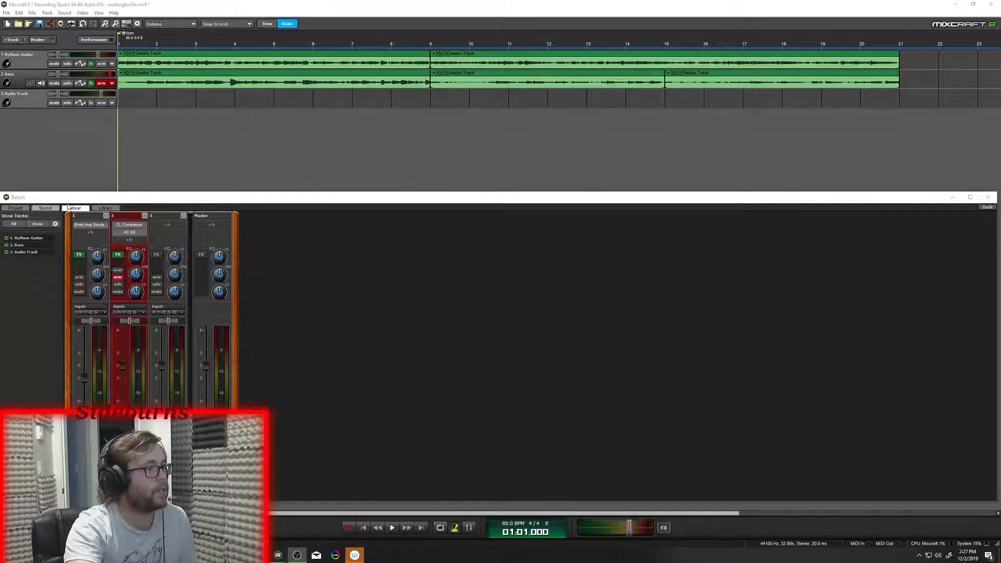
left_click(11, 40)
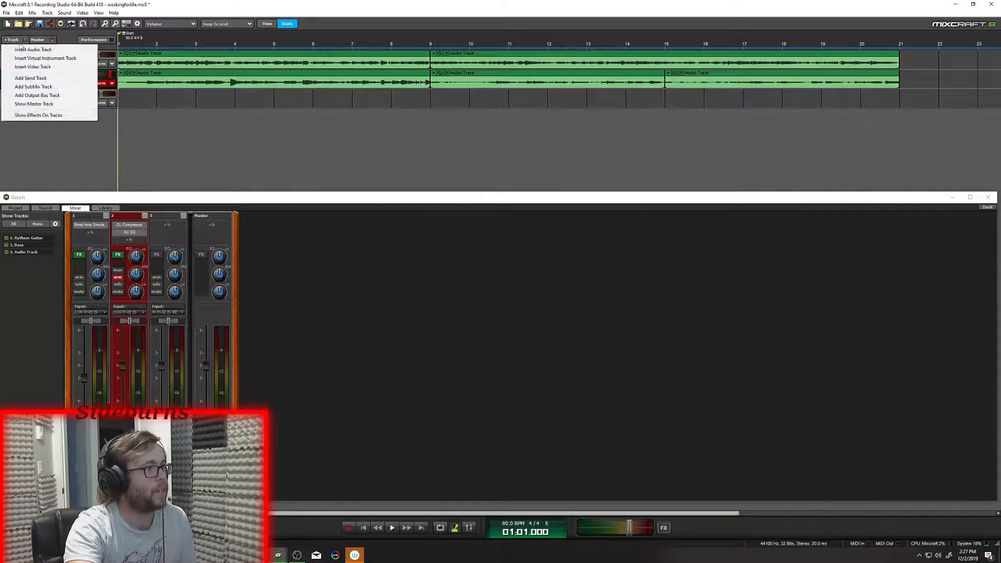
left_click(47, 58)
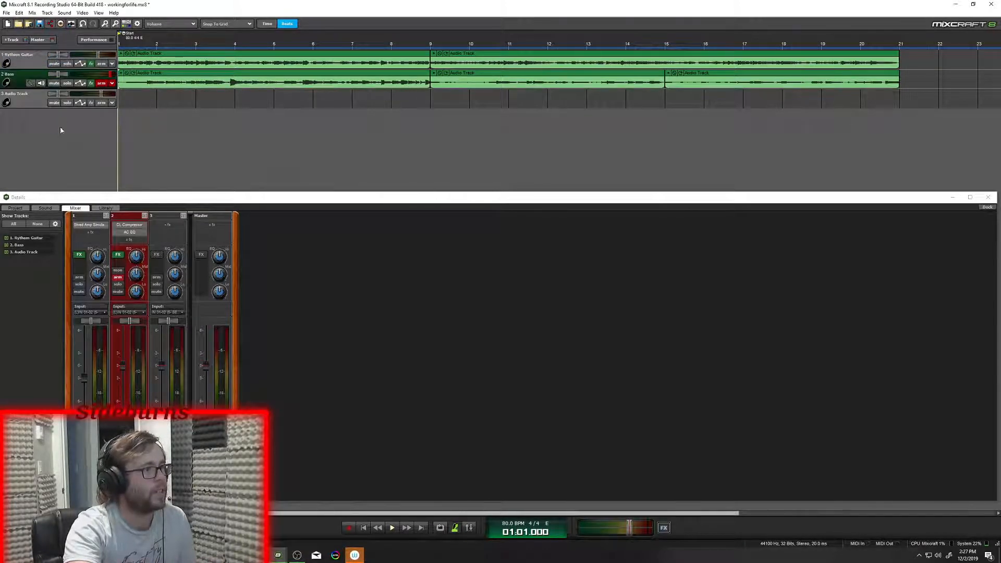
- Assign the Room Kit preset from the Percussion - Drum Kits category to the new instrument track
scroll(221, 159, "down", 4)
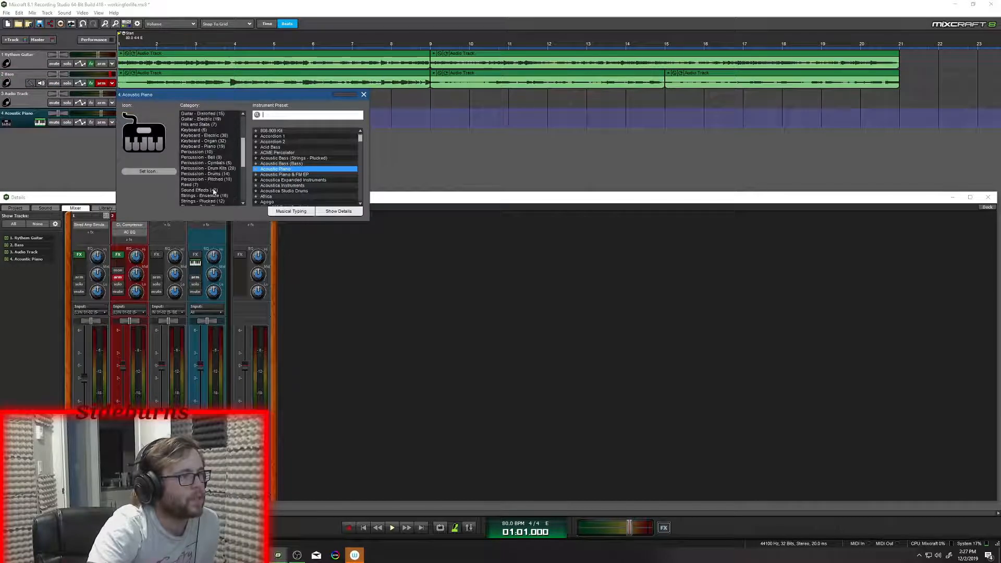
left_click(221, 167)
scroll(221, 168, "down", 1)
scroll(306, 141, "down", 2)
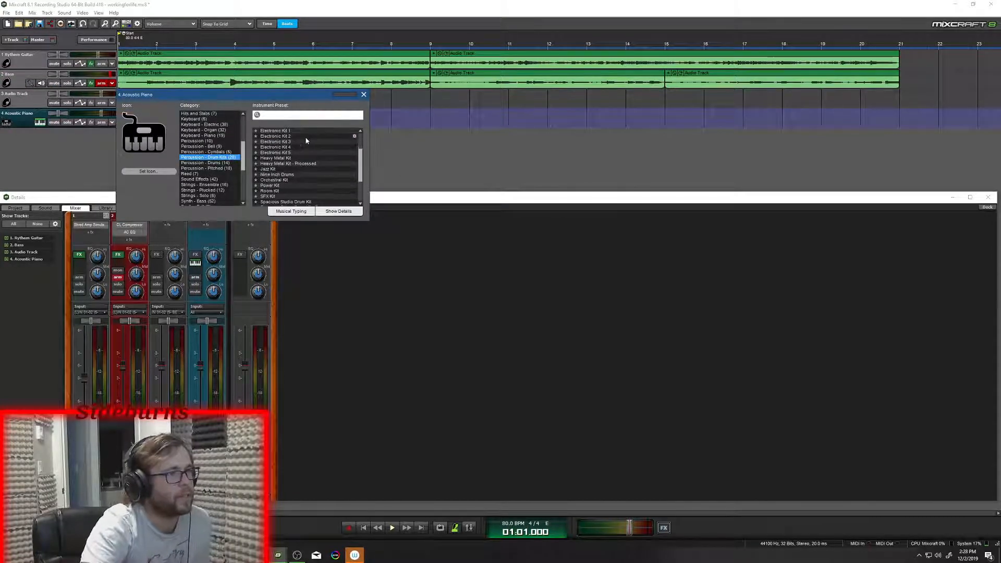
scroll(298, 156, "down", 2)
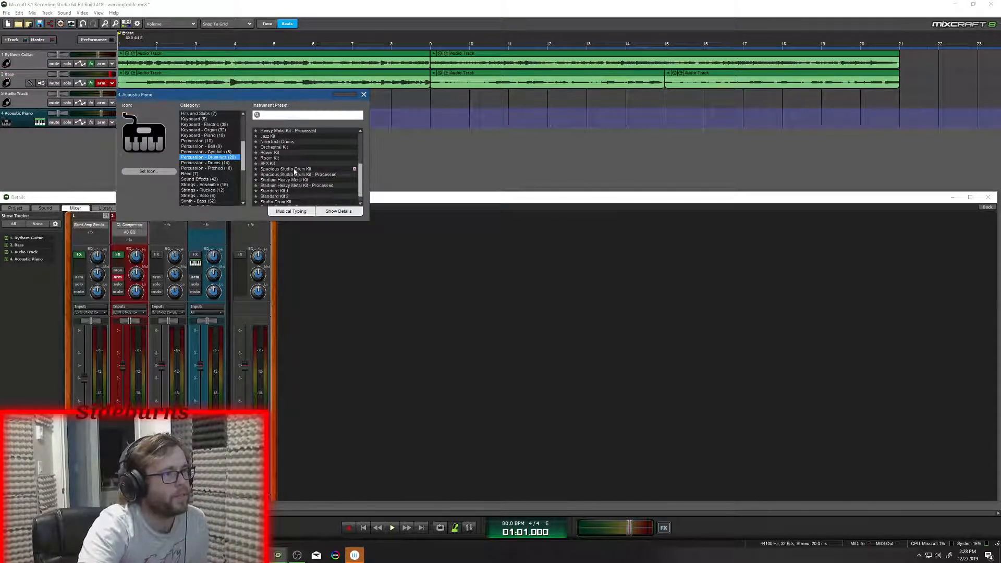
scroll(300, 175, "down", 1)
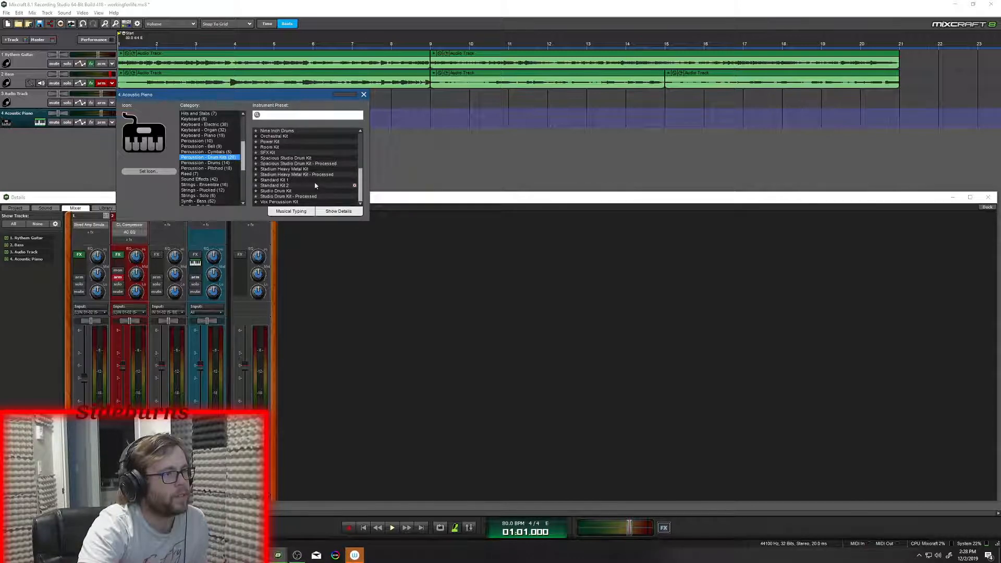
scroll(312, 165, "up", 5)
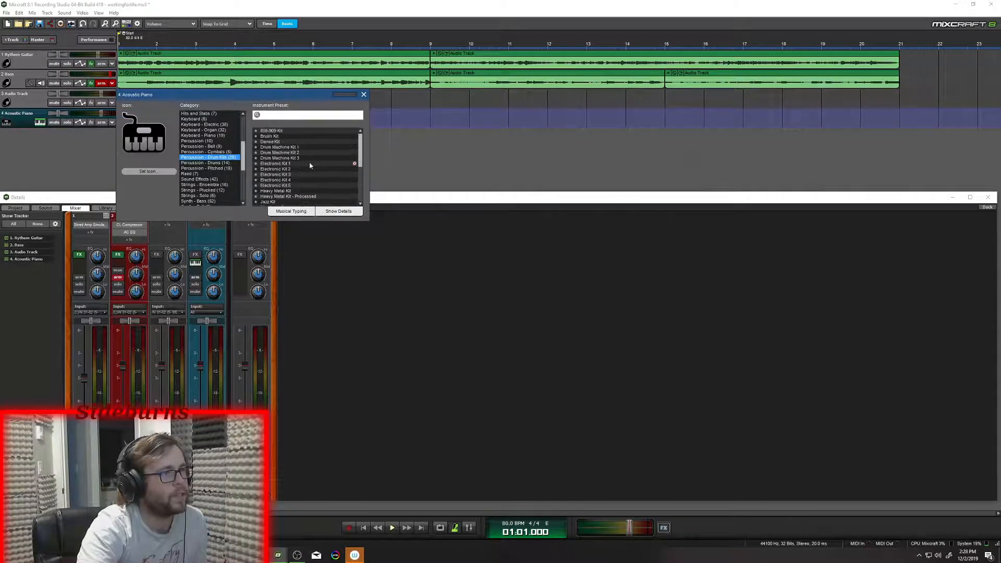
scroll(305, 156, "down", 2)
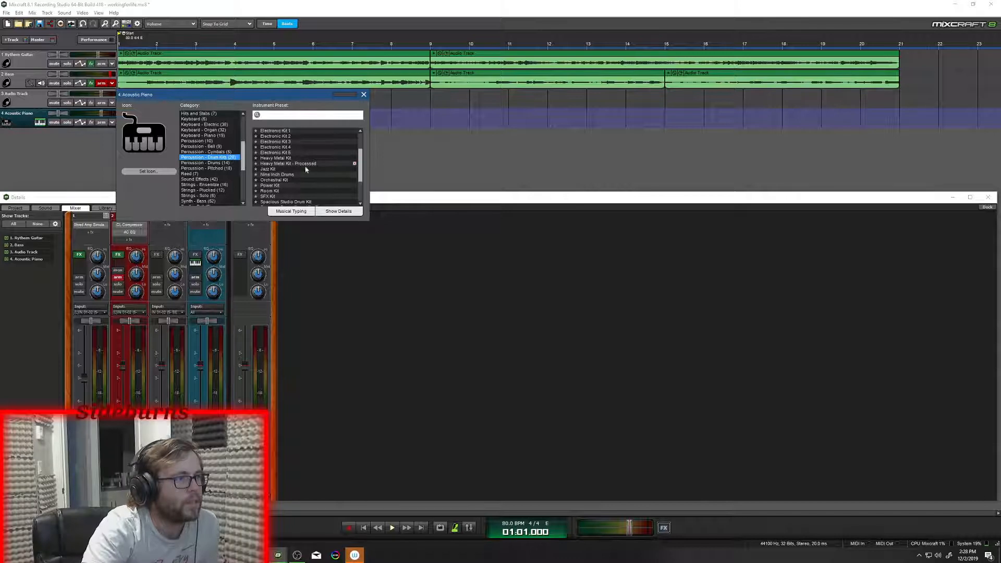
scroll(269, 191, "down", 2)
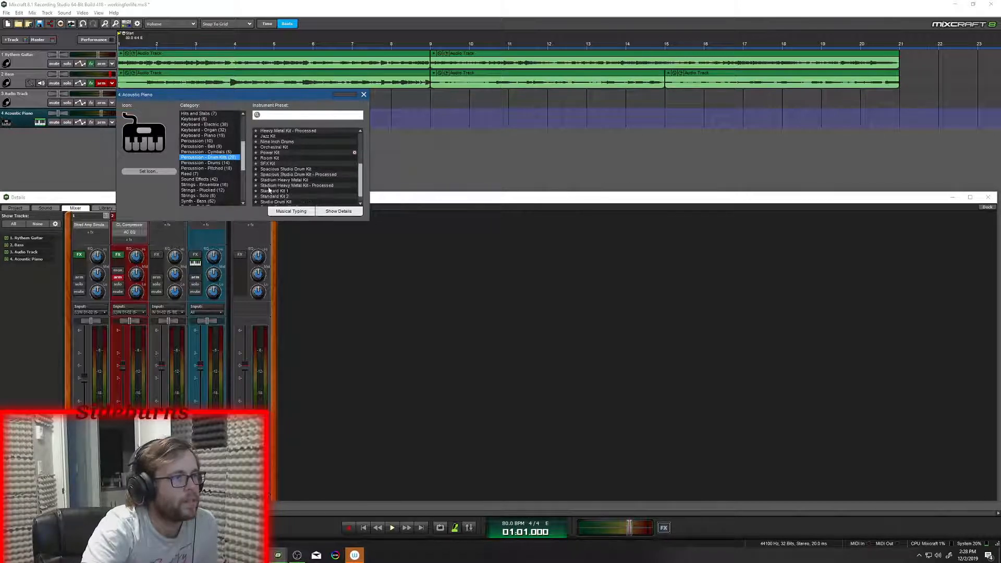
left_click(264, 158)
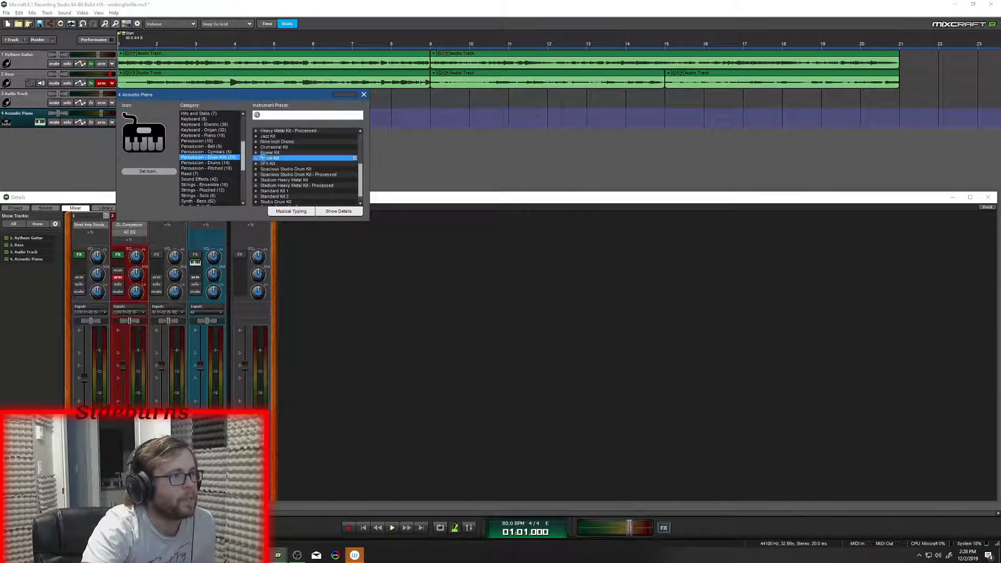
- Open the musical typing keyboard and move the instrument window clear of the track headers
left_click(293, 213)
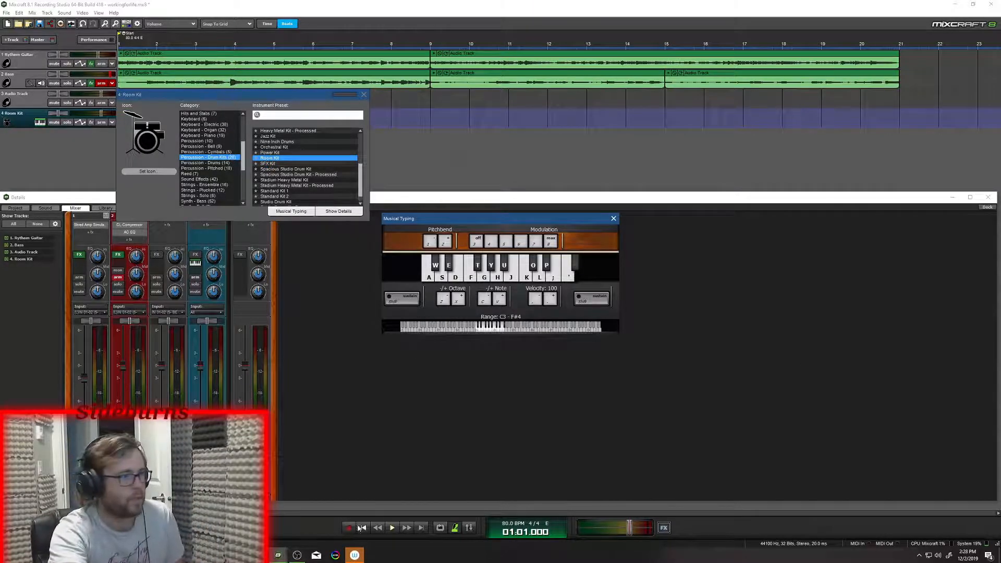
left_click(244, 97)
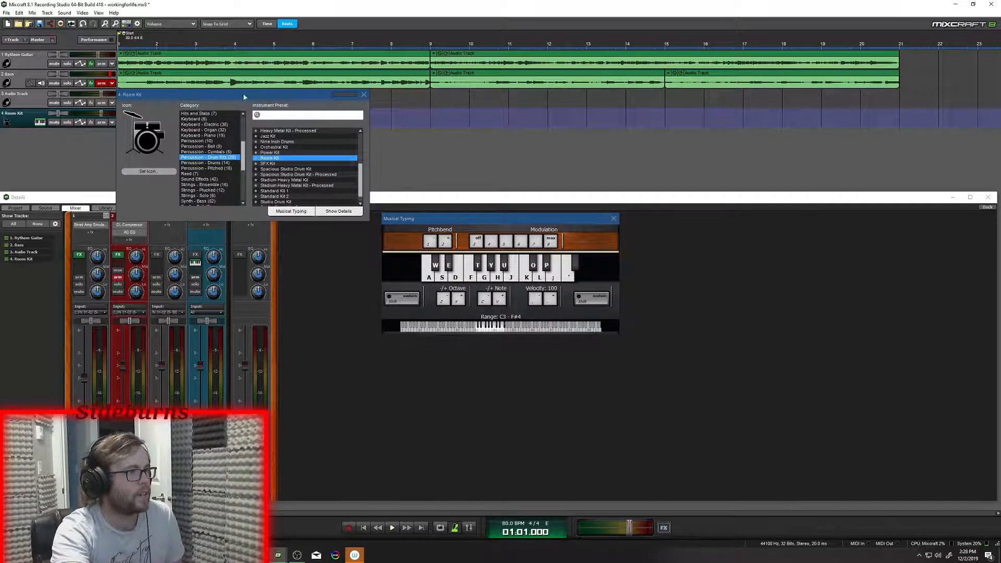
left_click_drag(244, 97, 434, 95)
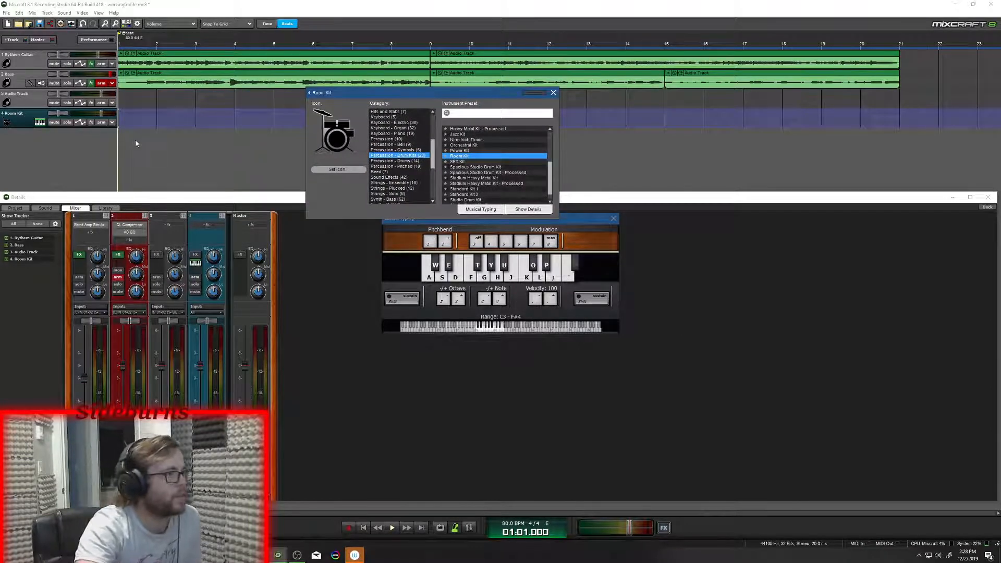
- Arm the Room Kit track for recording and disarm the Bass track
left_click(102, 123)
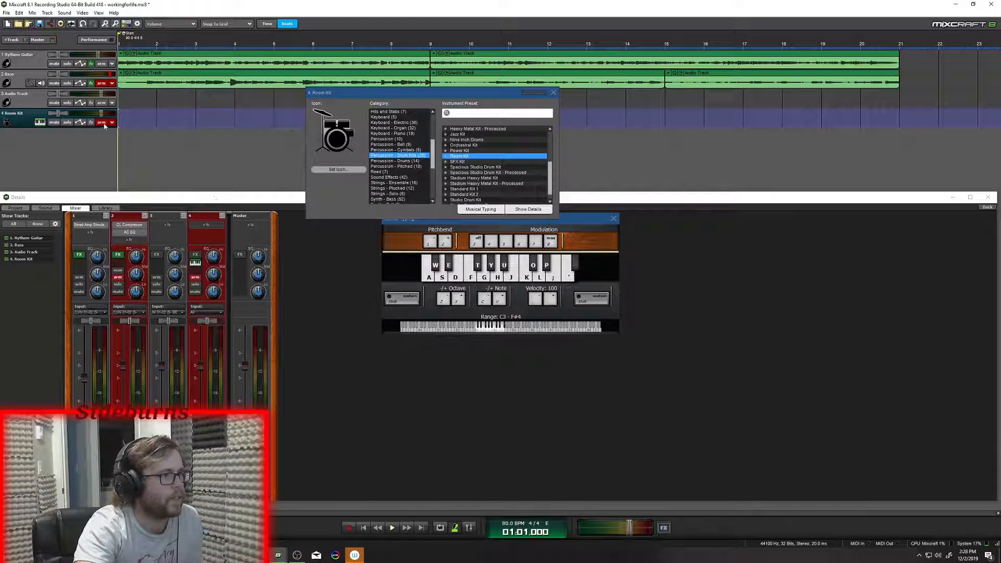
left_click(112, 122)
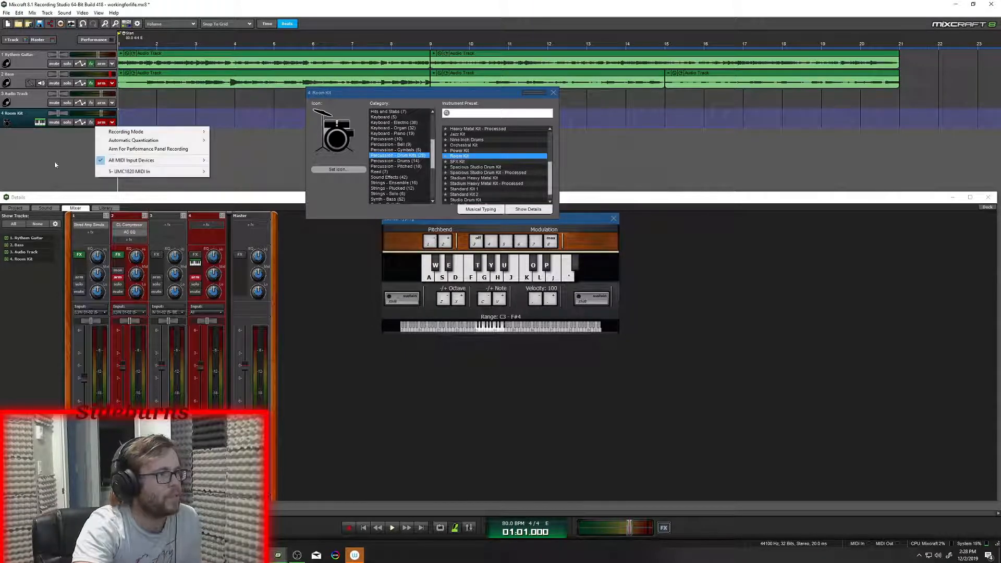
left_click(45, 178)
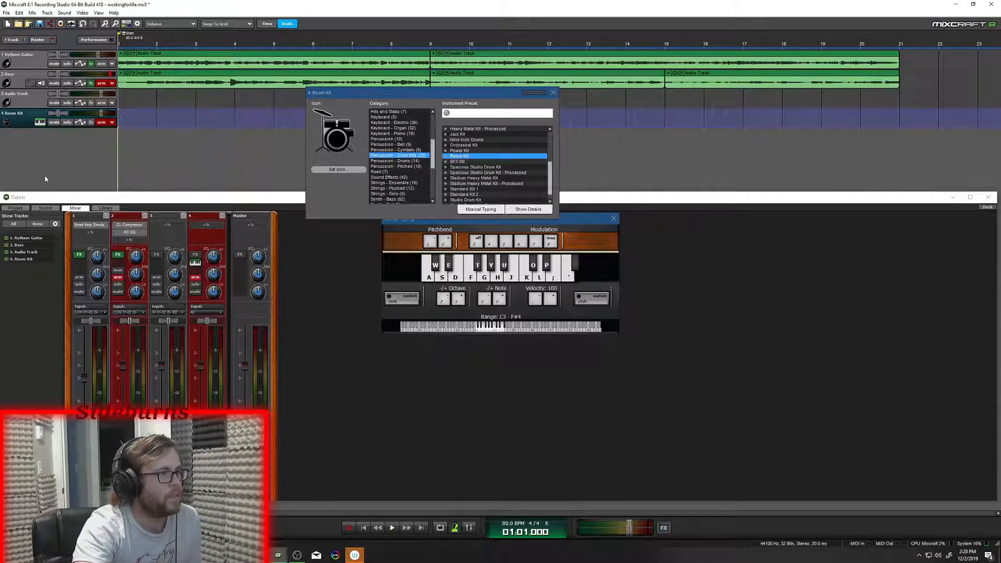
left_click(102, 84)
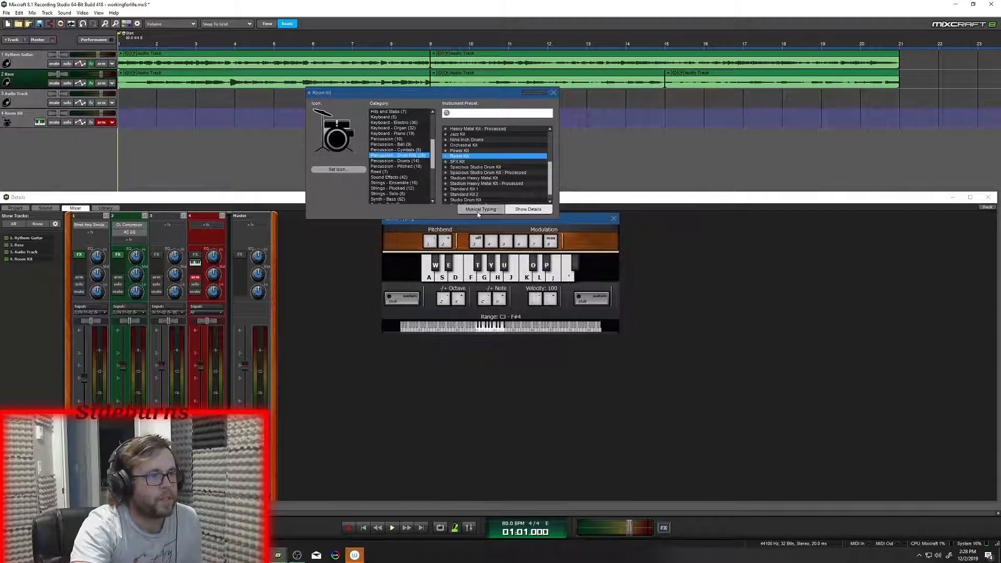
- Play a couple of notes on the musical typing keyboard and show the recorded Room Kit clip in the piano roll editor
left_click(429, 273)
left_click(471, 275)
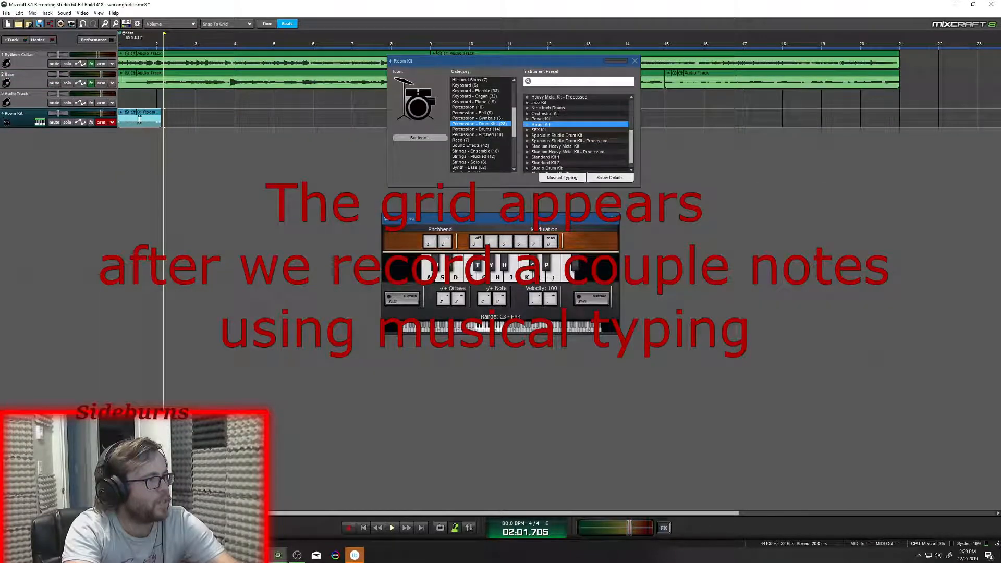
left_click(140, 120)
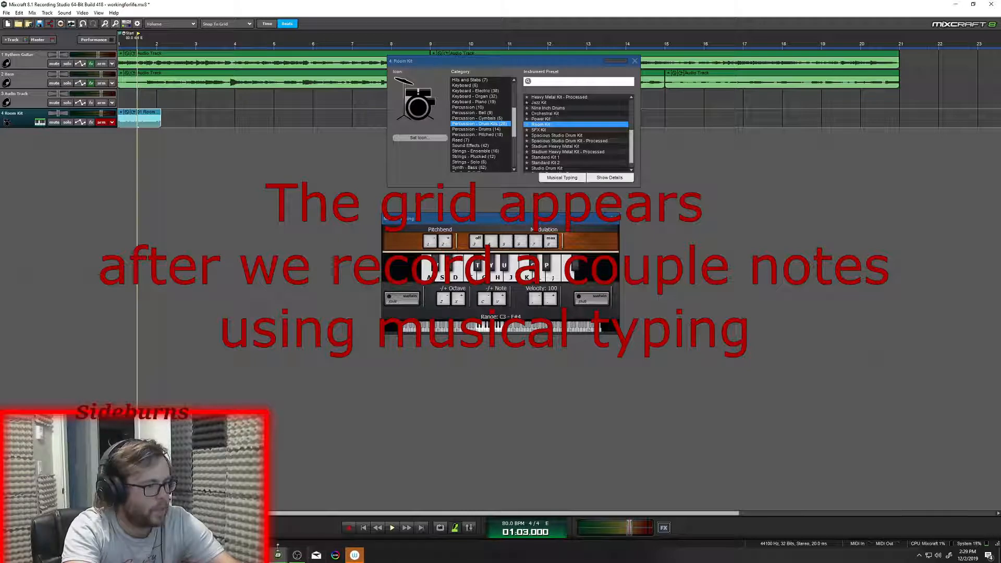
left_click(278, 555)
left_click(335, 517)
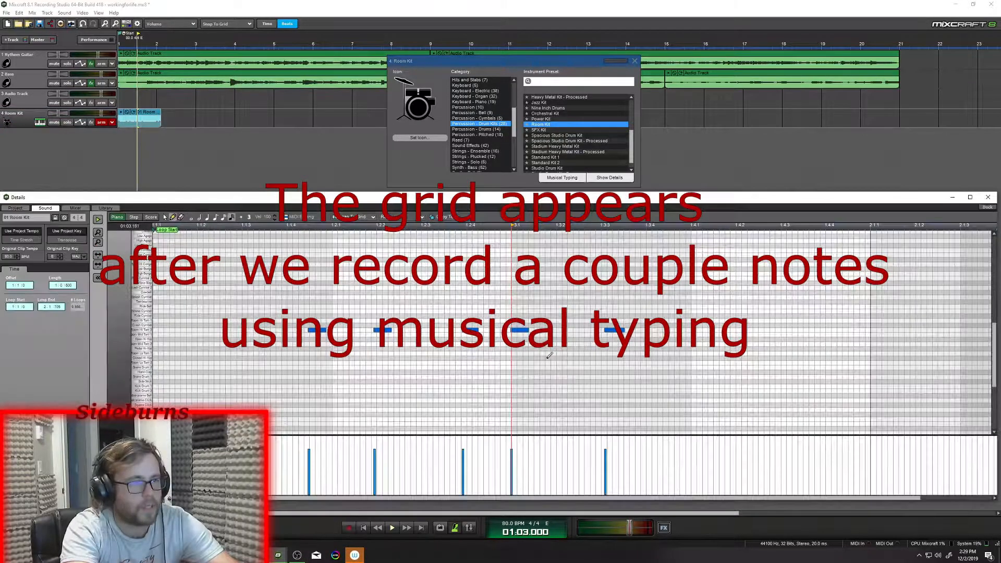
- Erase all the recorded test notes from the Room Kit clip in the piano roll
left_click(619, 331)
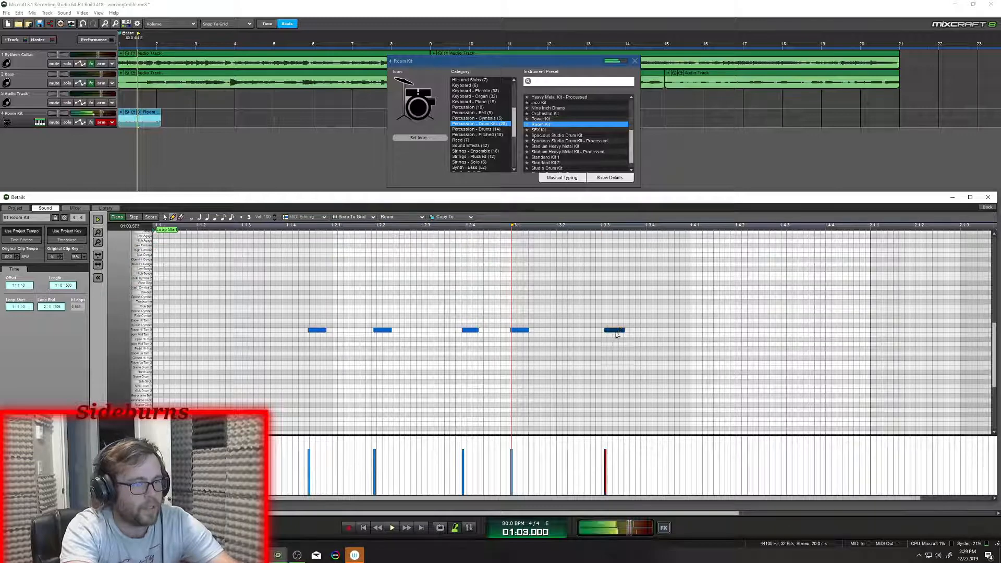
left_click(181, 217)
left_click(614, 330)
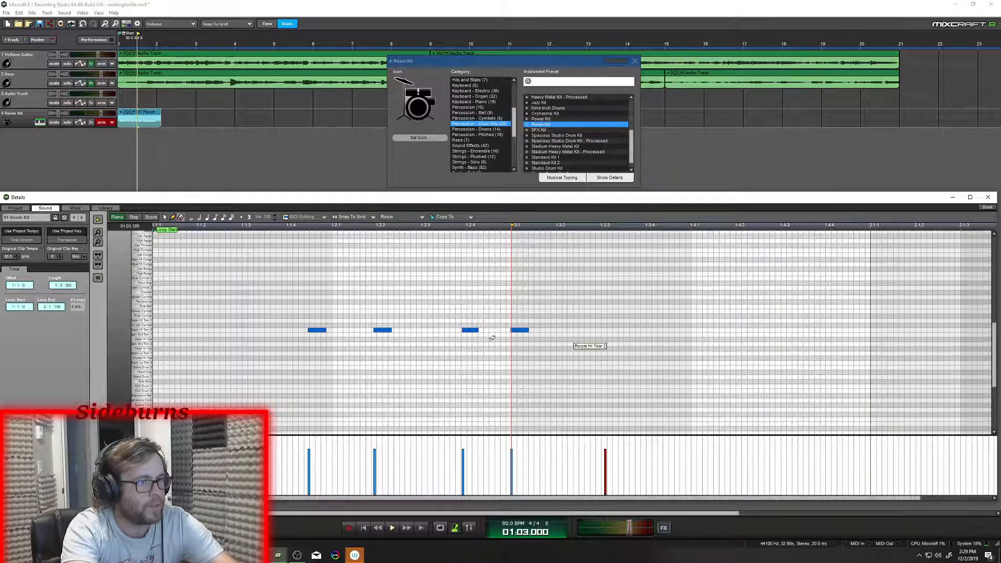
left_click(520, 330)
left_click(470, 330)
left_click(382, 330)
left_click(317, 330)
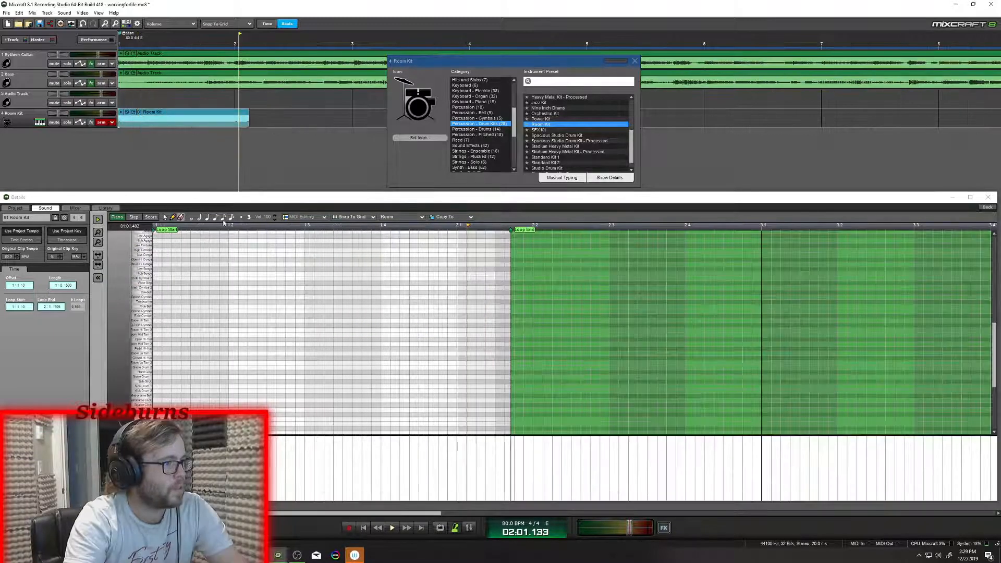
- Set the drawing note duration to 16th notes and play the song from the start
left_click(224, 218)
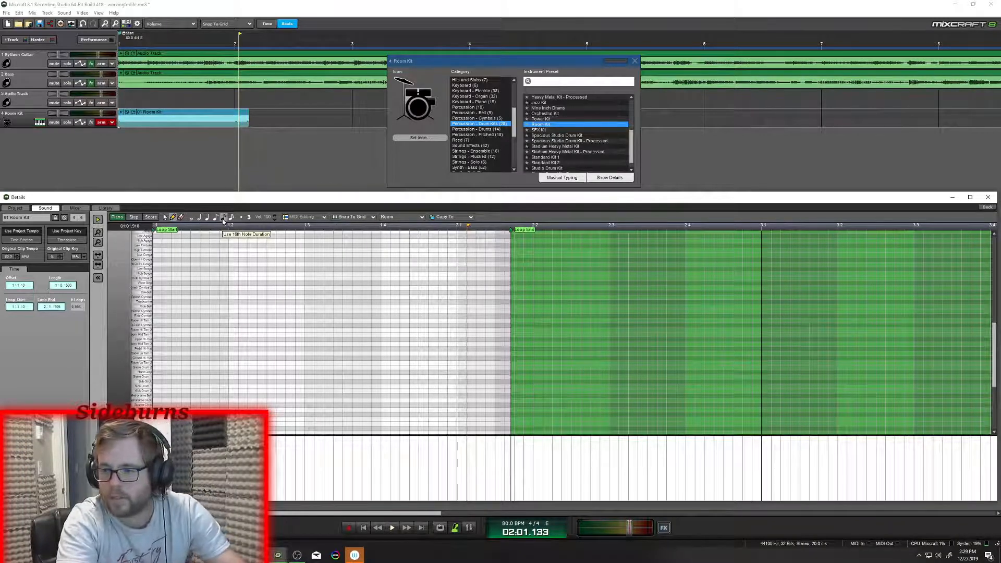
left_click(364, 527)
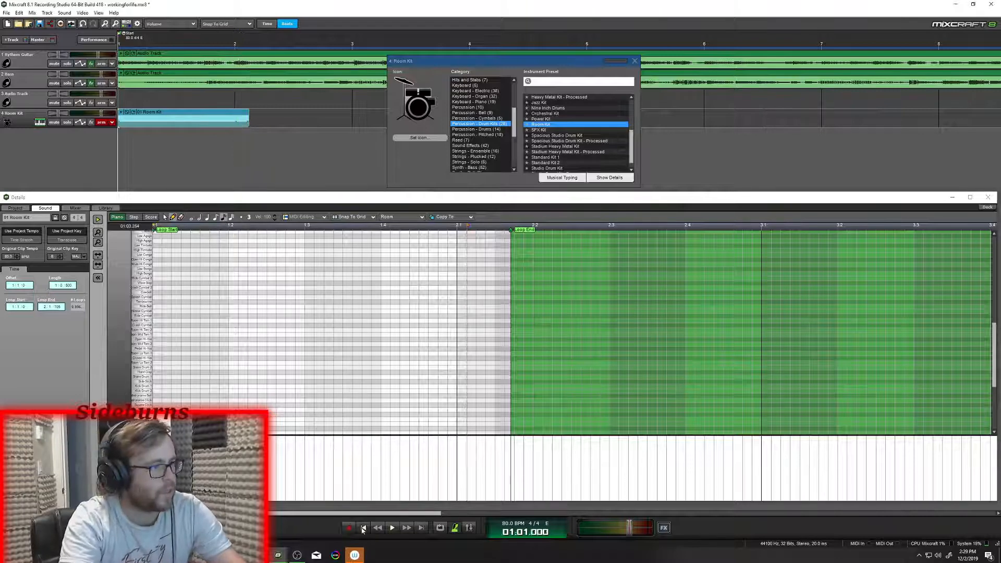
left_click(392, 528)
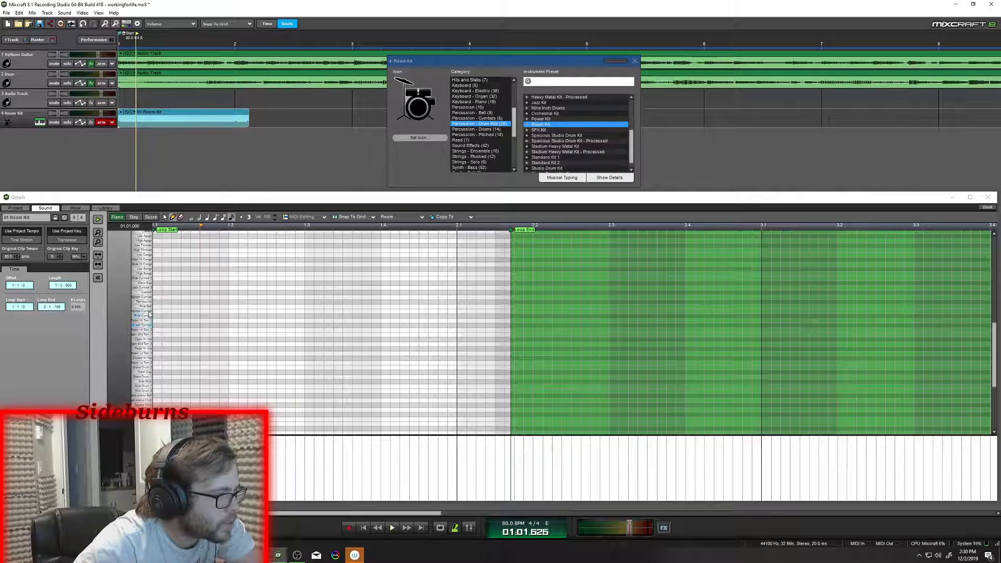
- Audition the cymbal, side stick and kick drum sounds of the kit in the piano roll
left_click(144, 297)
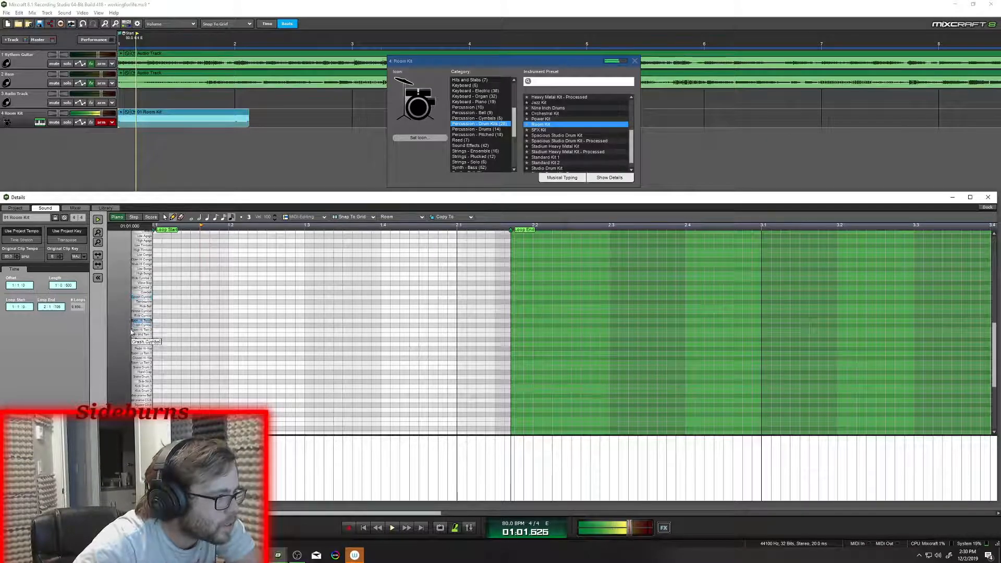
left_click(142, 382)
left_click(139, 387)
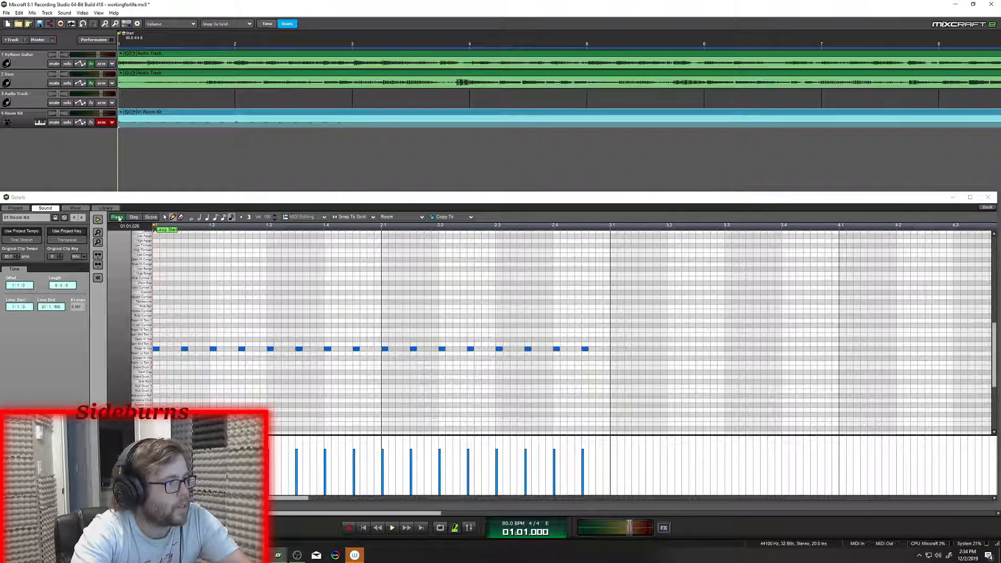
- Add a kick drum hit on beat 1.1 and a snare hit on beat 1.2, and play the pattern back briefly
left_click(181, 217)
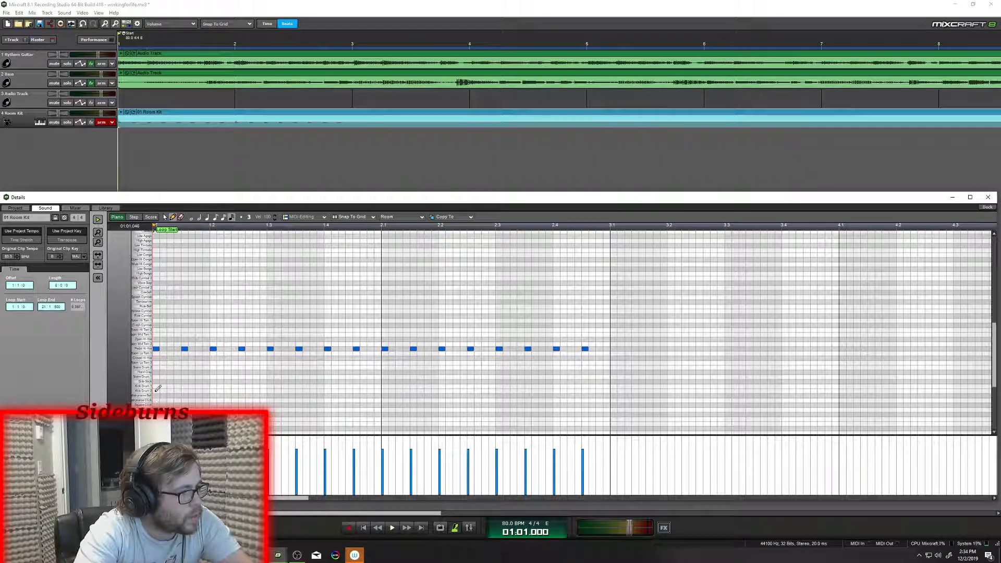
left_click(157, 390)
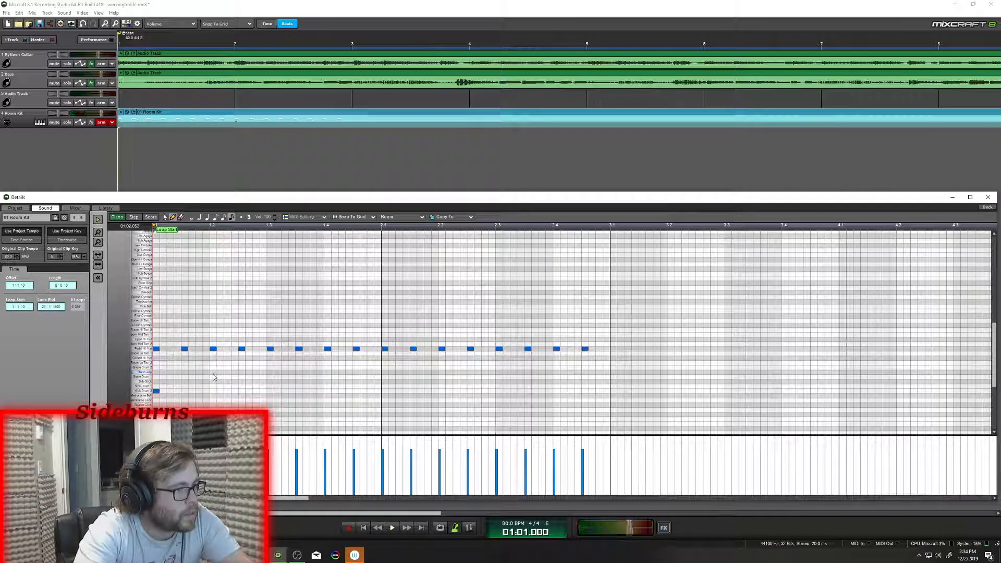
left_click(213, 376)
left_click(392, 528)
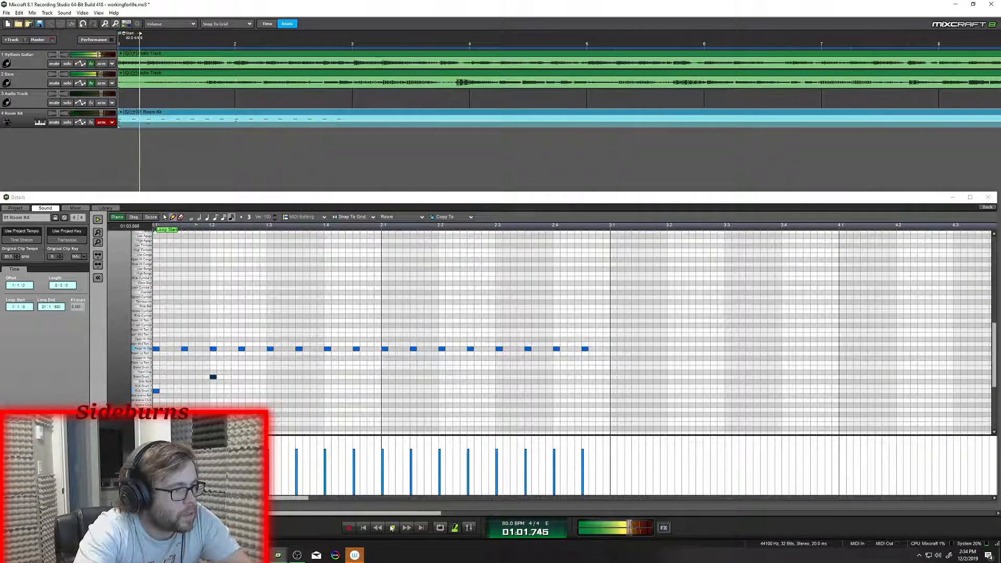
left_click(392, 528)
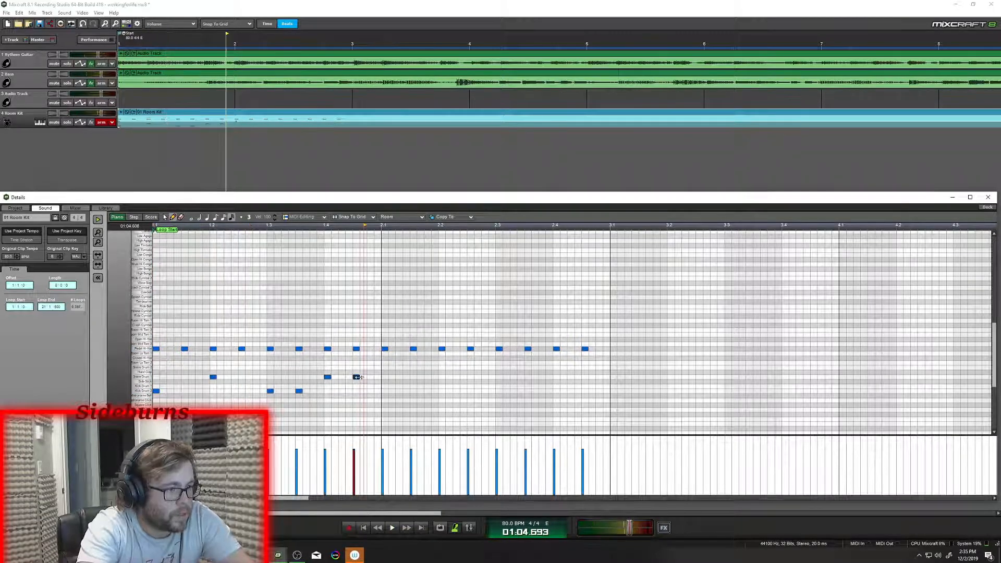
- Delete the extra snare hit half a beat after beat 1.4 and play the drum pattern with the song
right_click(356, 377)
left_click(392, 527)
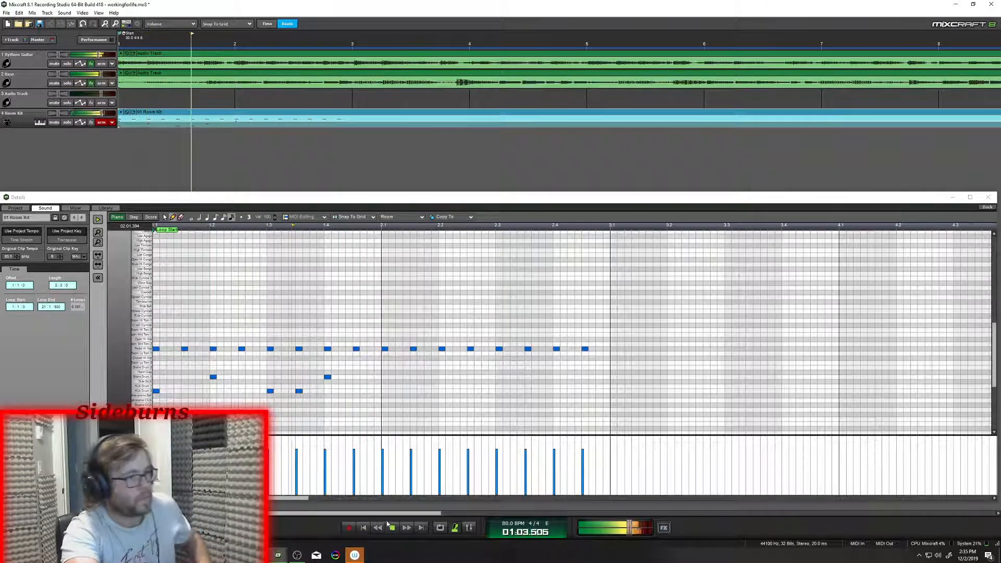
- Stop playback and replace the pedal hi-hat hit half a beat after beat 1.4 with an open hi-hat hit
key("space")
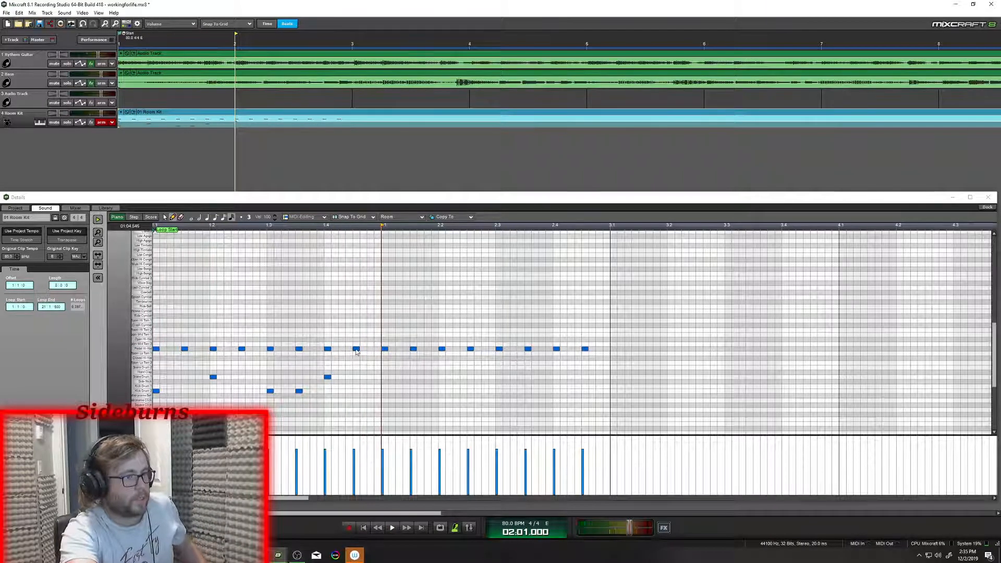
left_click(356, 349)
key("Delete")
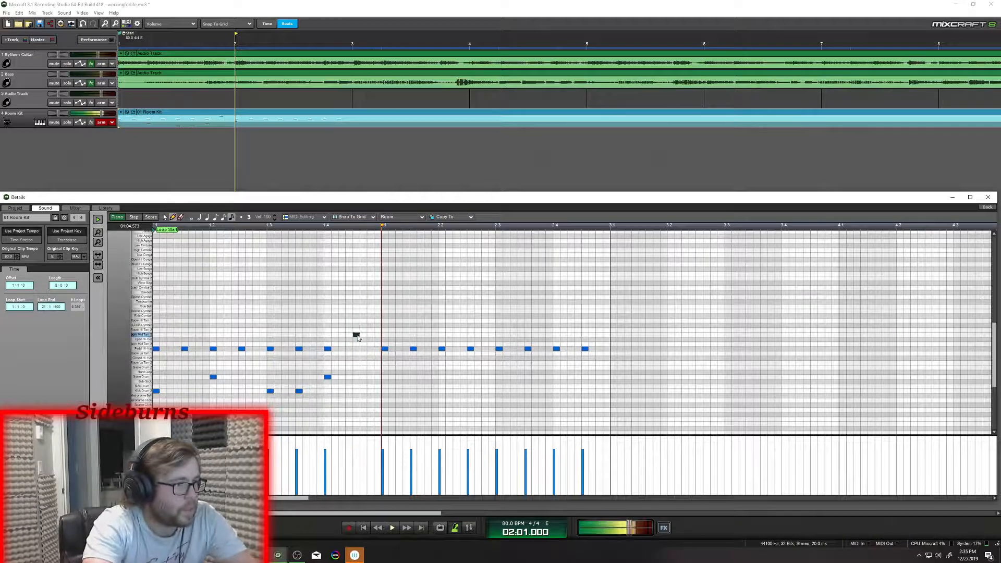
left_click(364, 340)
left_click_drag(363, 340, 356, 339)
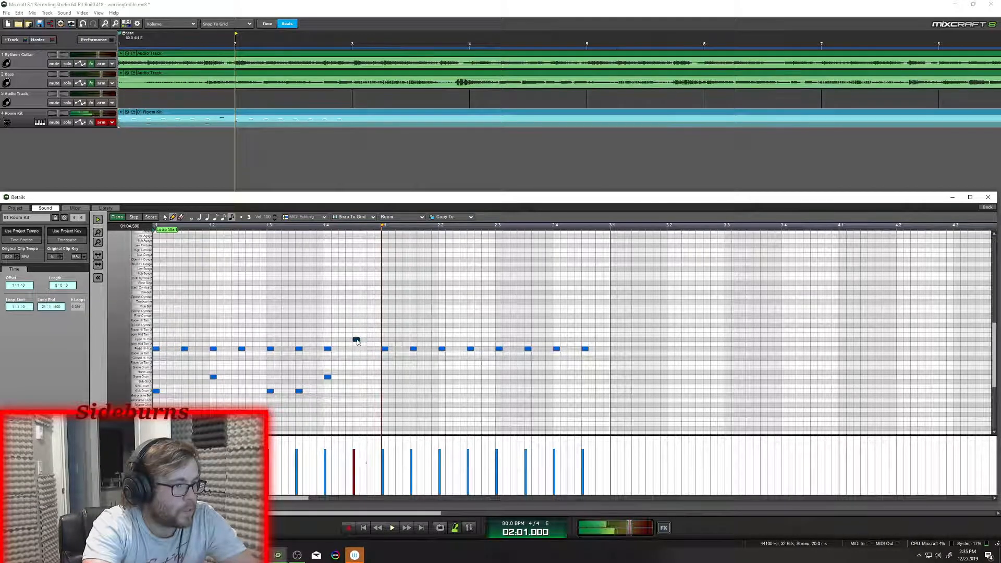
- Play the drum pattern with the song from the start, stopping in the second bar
key("space")
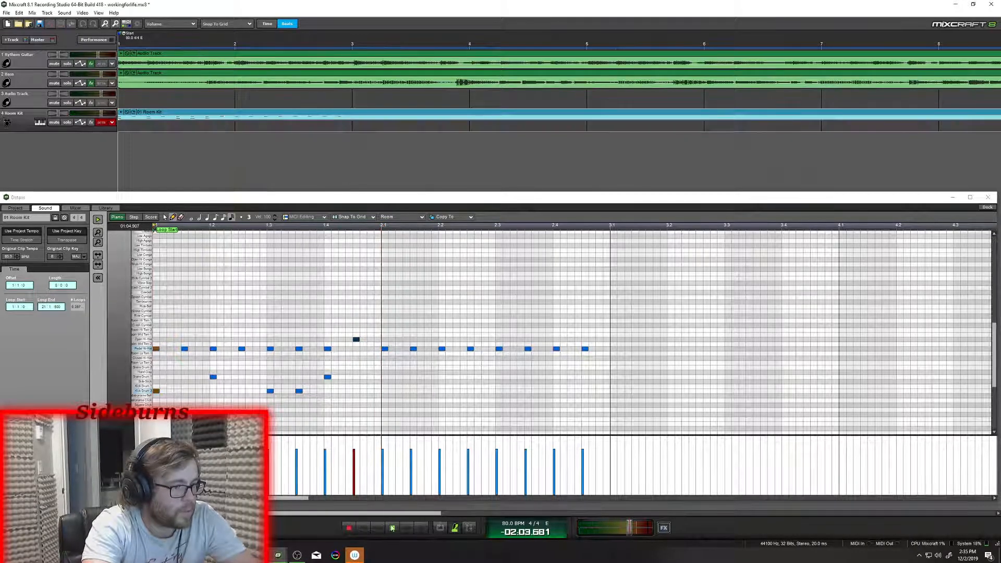
left_click(368, 528)
left_click(392, 528)
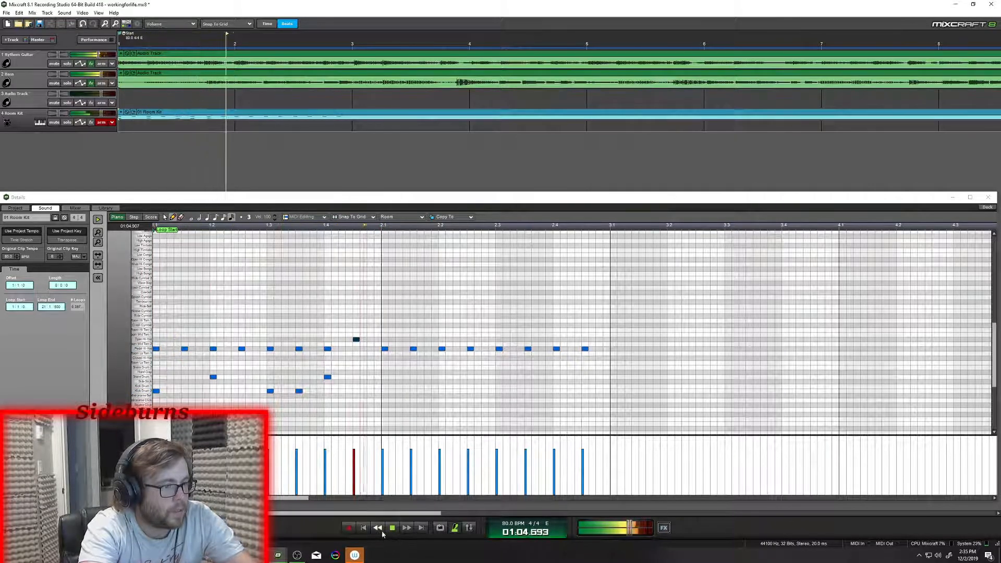
left_click(391, 528)
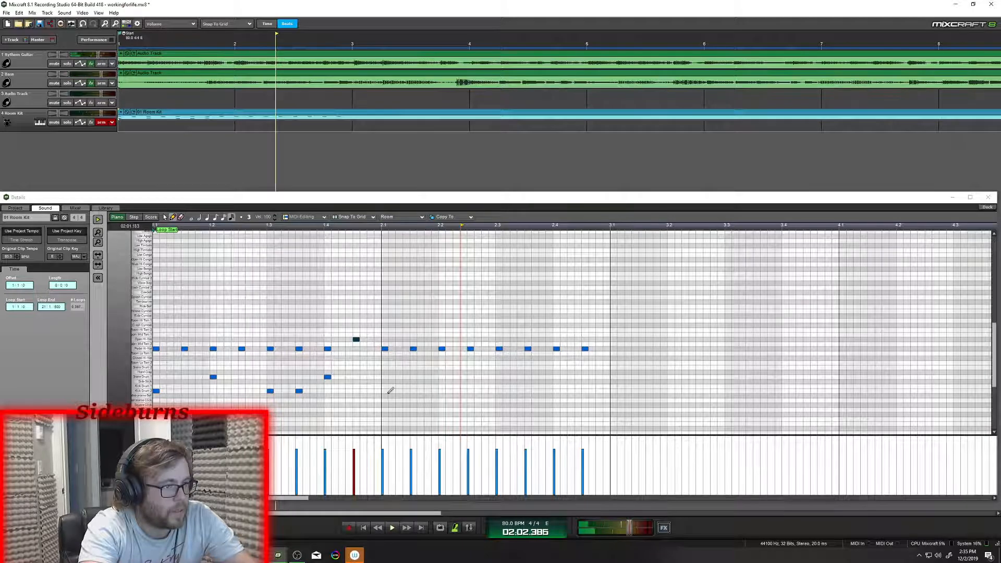
- Add a kick drum hit on beat 2.1 and play the pattern from the start
left_click(386, 391)
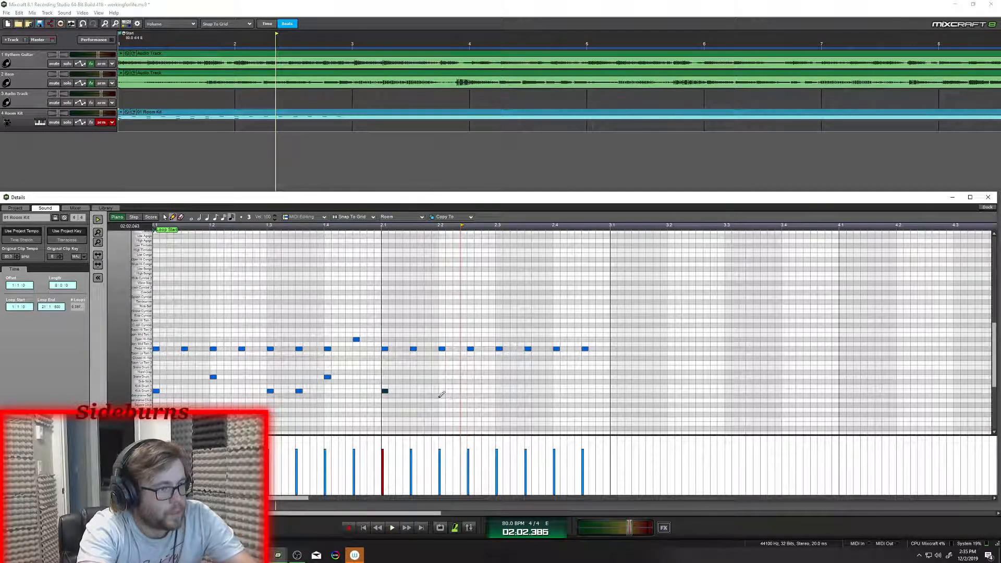
left_click(363, 528)
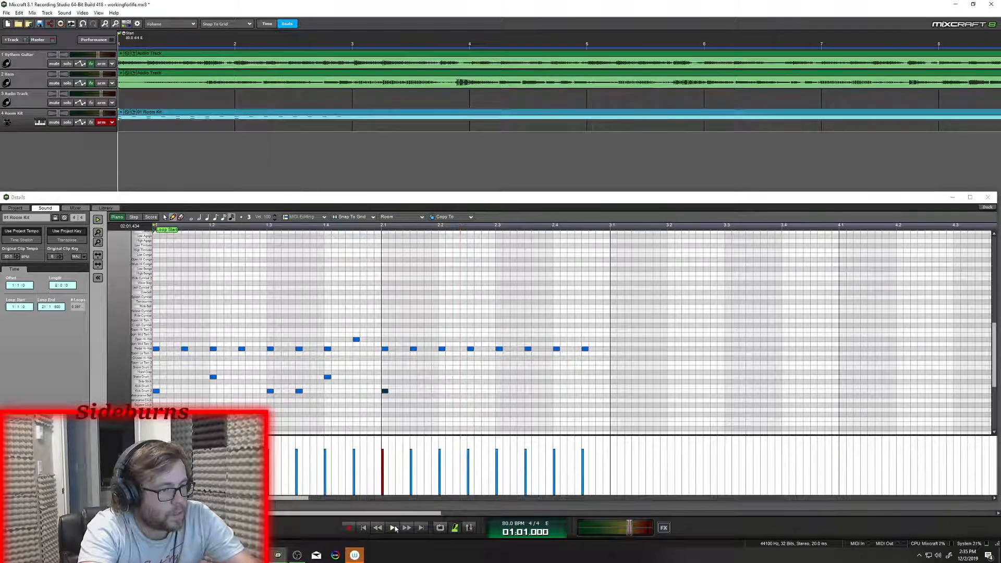
left_click(393, 528)
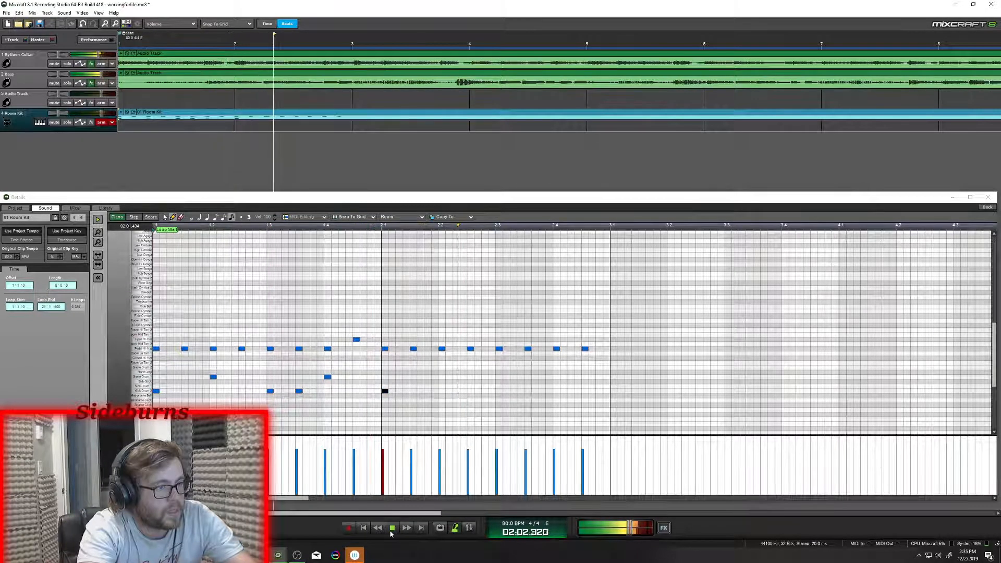
left_click(392, 528)
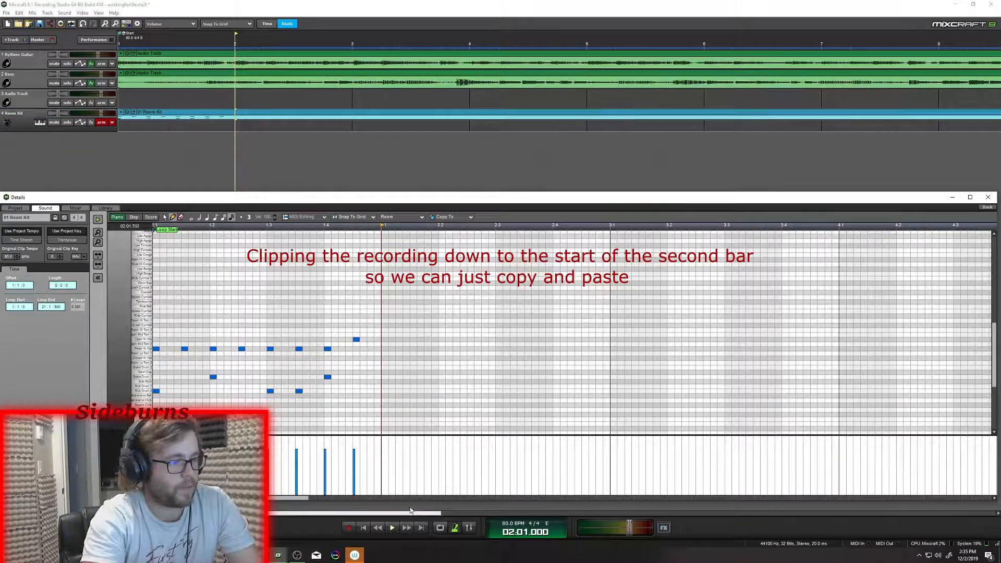
- Trim the Room Kit clip to end at the start of bar 2 and paste a copy of it at bar 2
left_click_drag(411, 510, 516, 511)
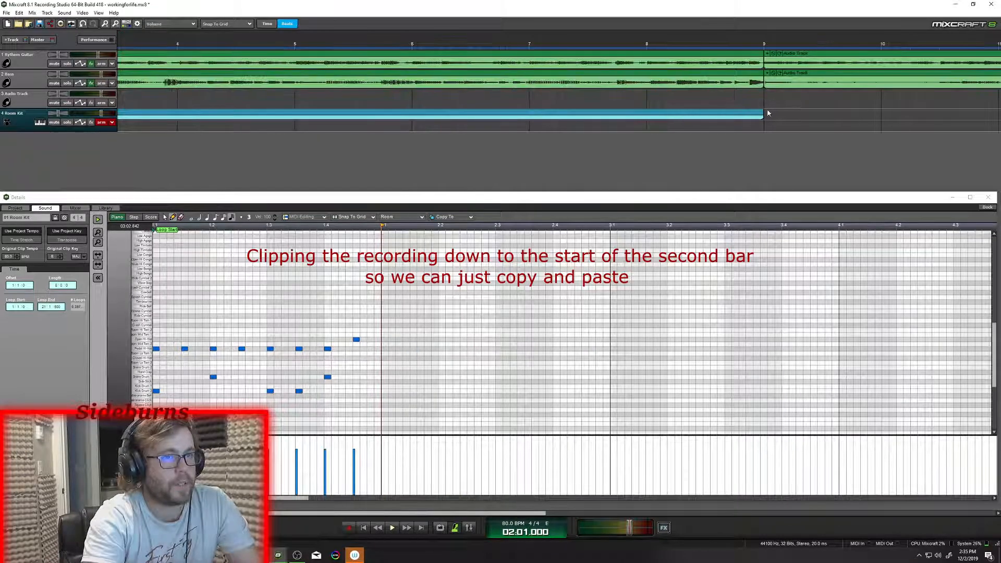
left_click_drag(764, 113, 236, 127)
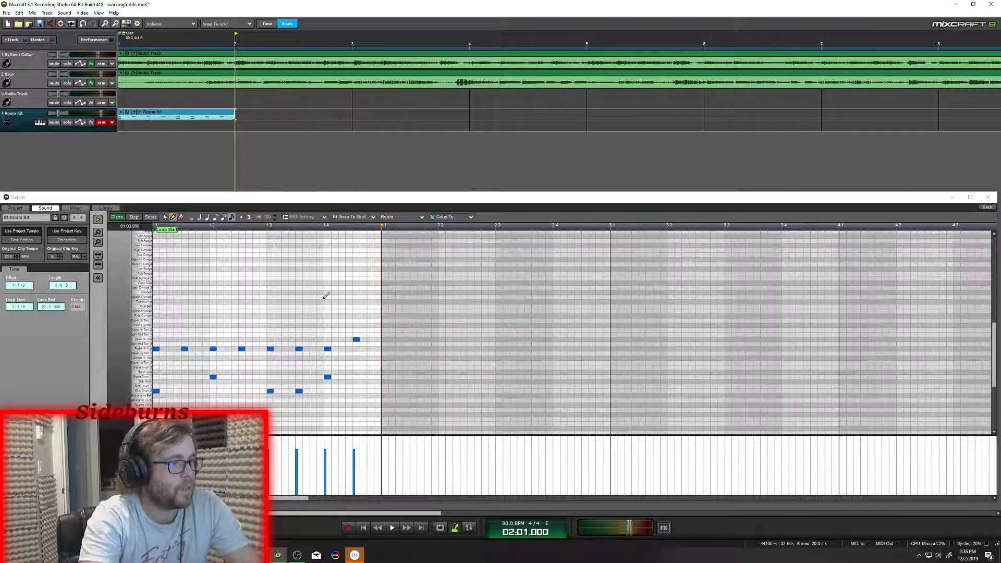
left_click(162, 114)
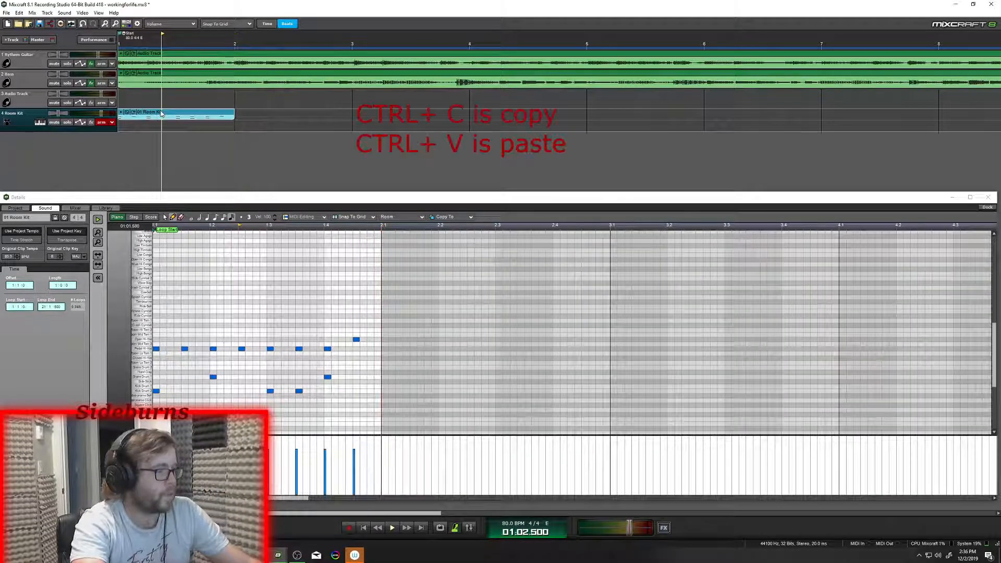
left_click(235, 47)
key("ctrl+v")
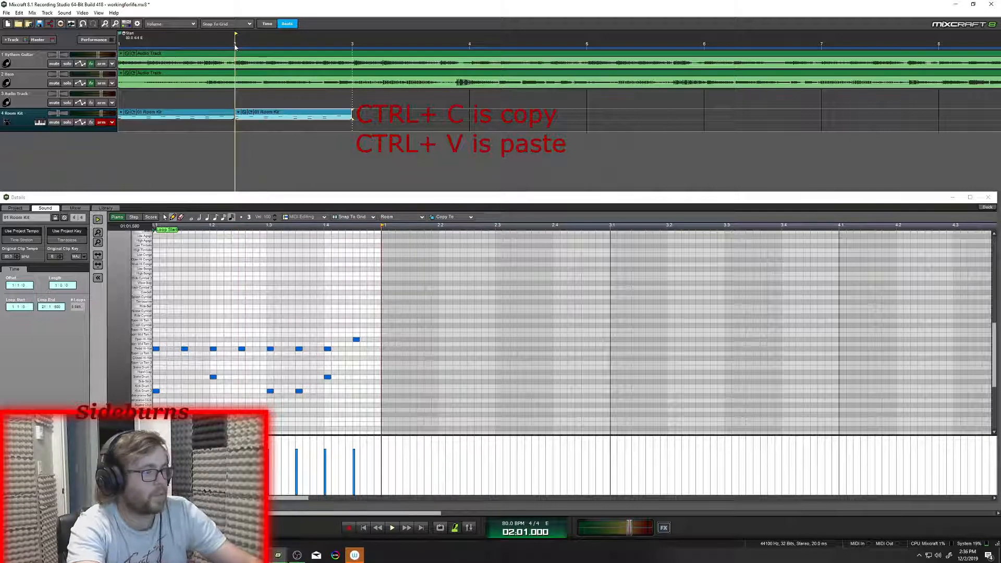
- Play the song from the start to hear the two drum clips in sequence
left_click(364, 528)
left_click(389, 528)
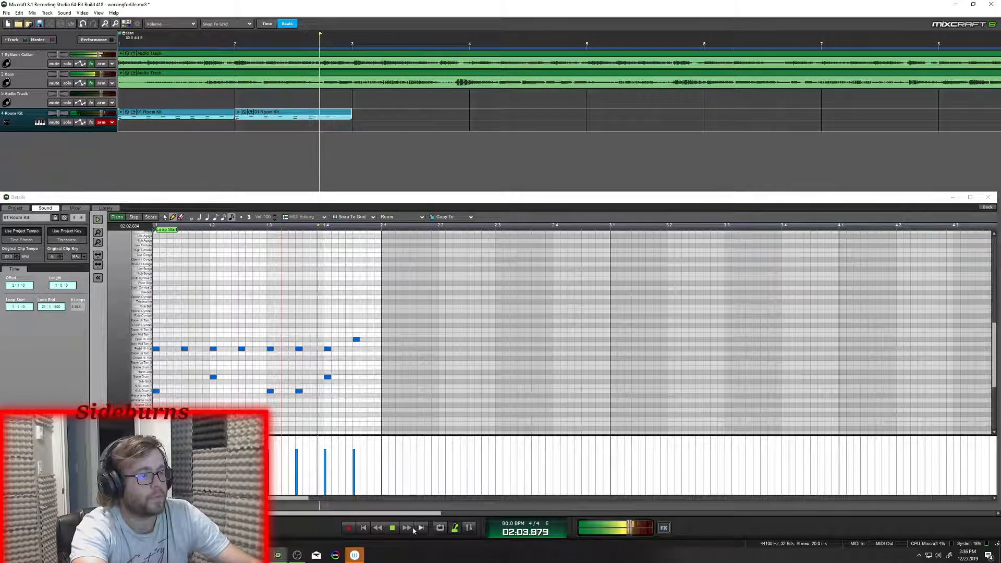
left_click(392, 529)
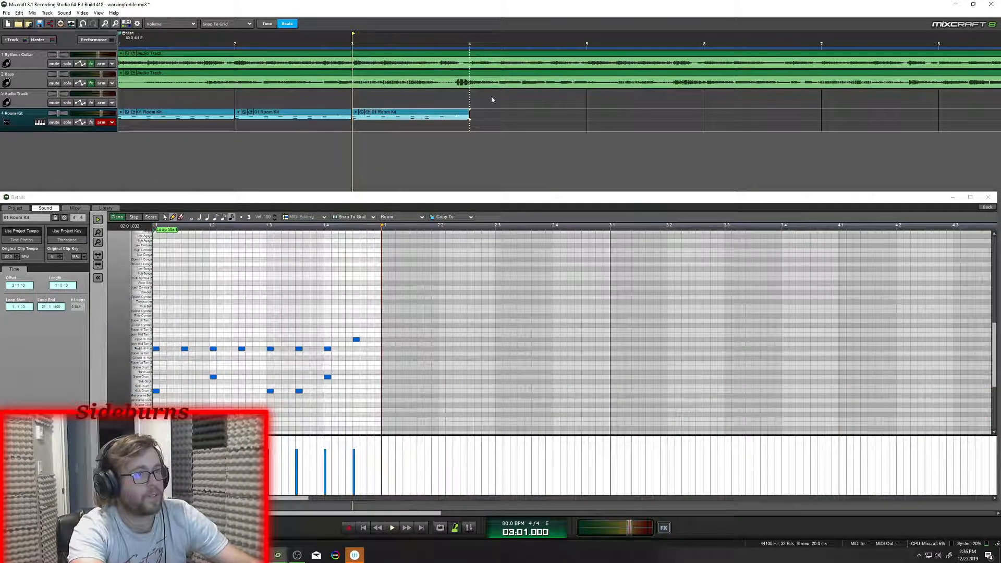
- Extend the drum track with clip copies through bar 4 and play the song from the start
key("ctrl+d")
key("Home")
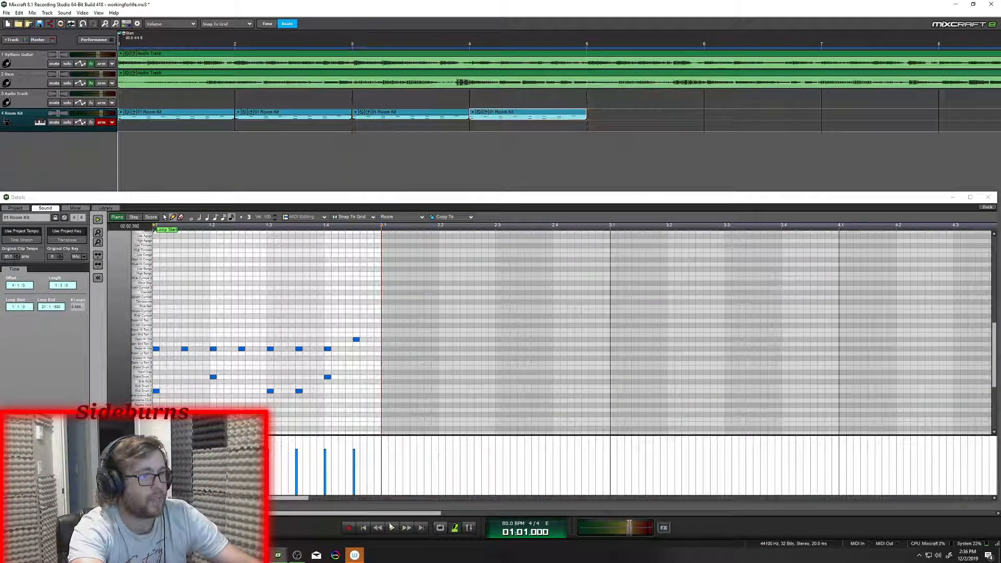
left_click(391, 527)
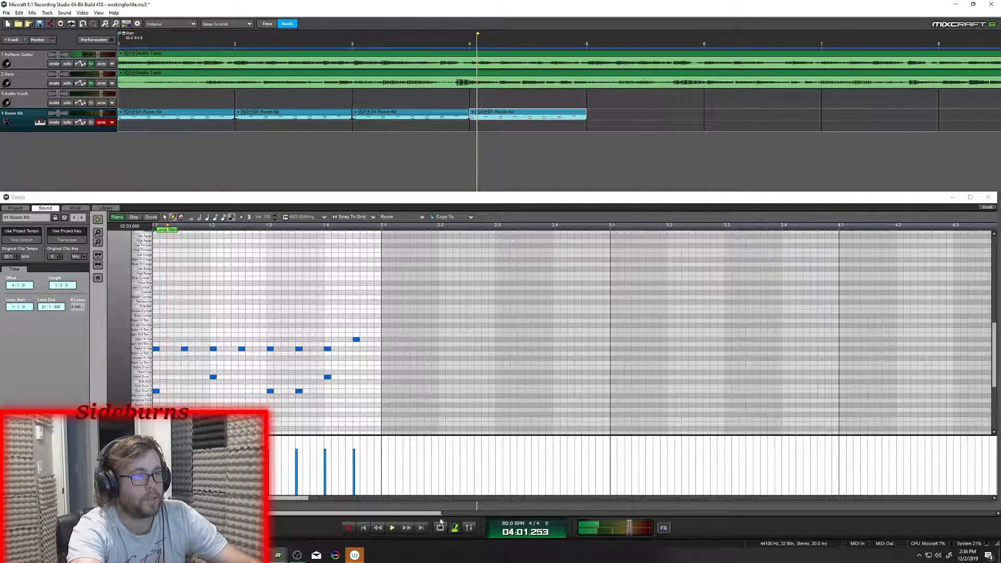
left_click(393, 527)
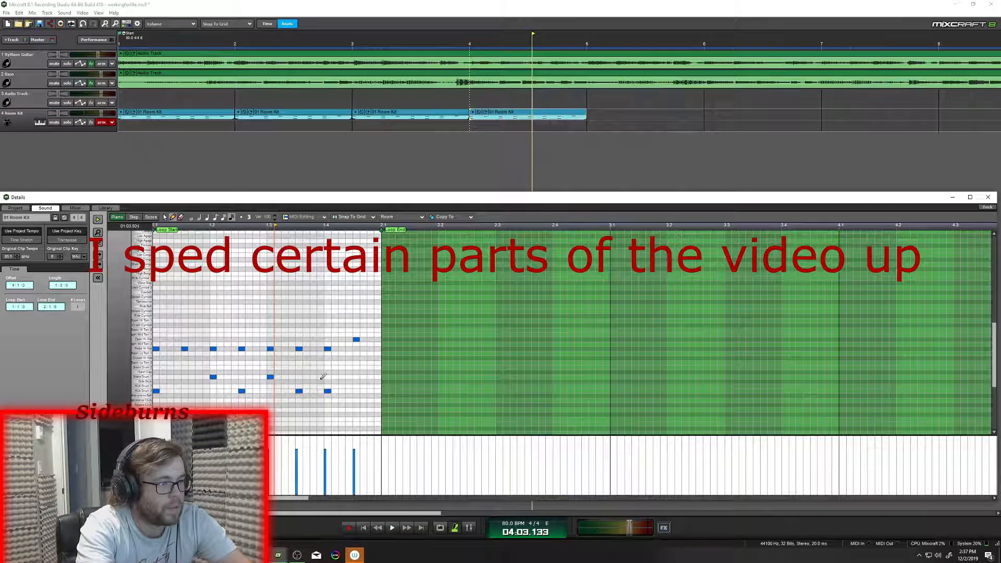
- Replay the fourth bar and move its snare hit on beat 1.3 a 16th note earlier
left_click(210, 227)
key("space")
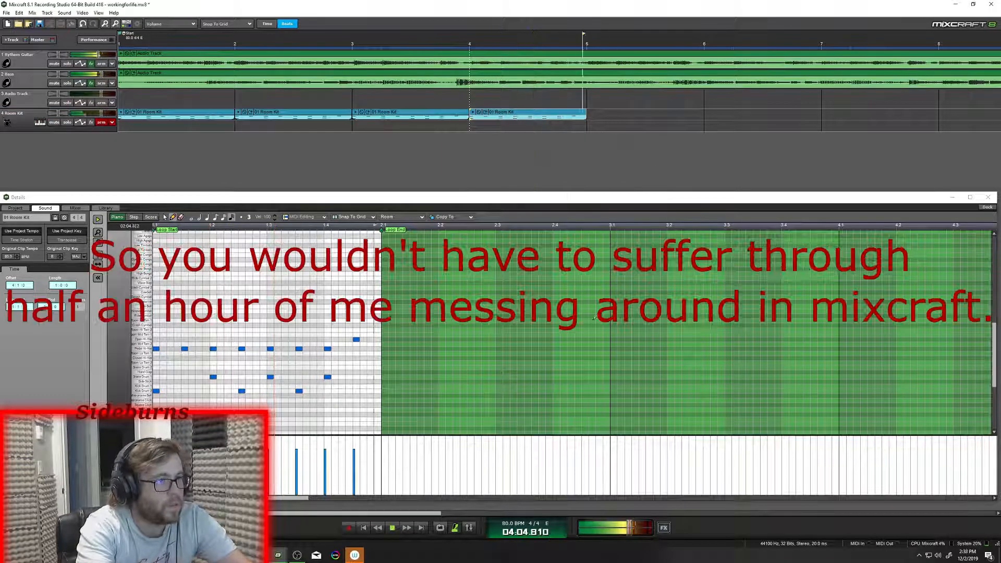
left_click(382, 44)
key("space")
left_click(256, 377)
right_click(270, 376)
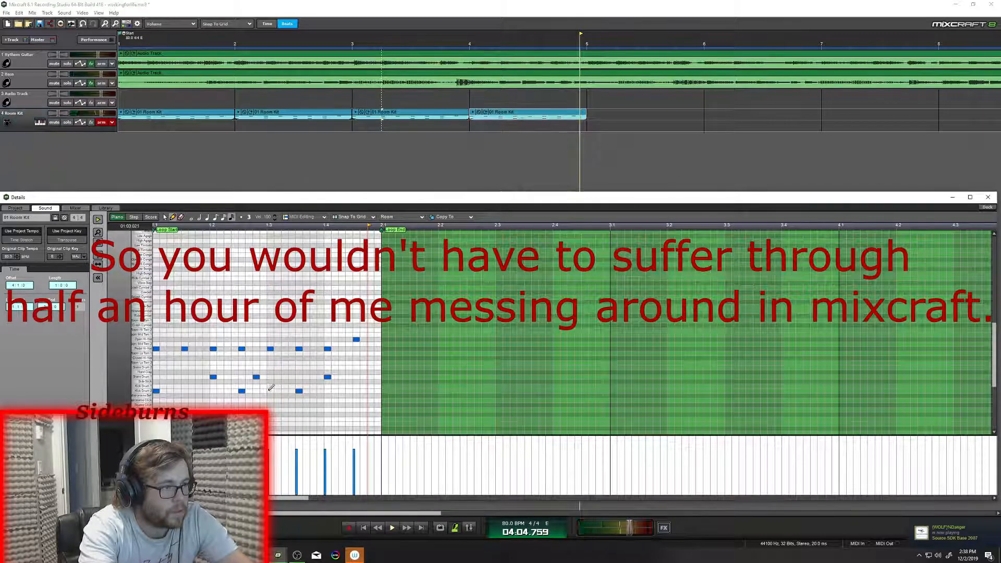
- Try a kick drum hit on beat 1.3 of the fourth clip and replay the passage leading into it
left_click(270, 391)
left_click(382, 44)
key("space")
key("space")
- Shift the kick drum hit on beat 1.3 slightly earlier and play the fourth bar
right_click(270, 391)
left_click(263, 391)
left_click(237, 226)
left_click(392, 528)
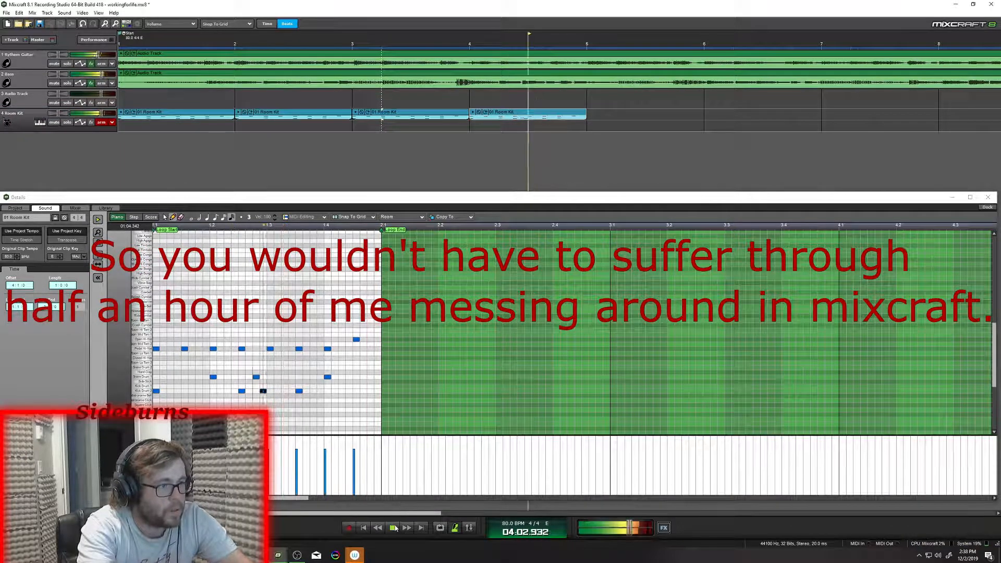
left_click(392, 529)
- Put the shifted kick drum hit back on beat 1.3 and replay the fourth bar
right_click(263, 391)
left_click(270, 391)
left_click(237, 225)
left_click(396, 527)
left_click(396, 527)
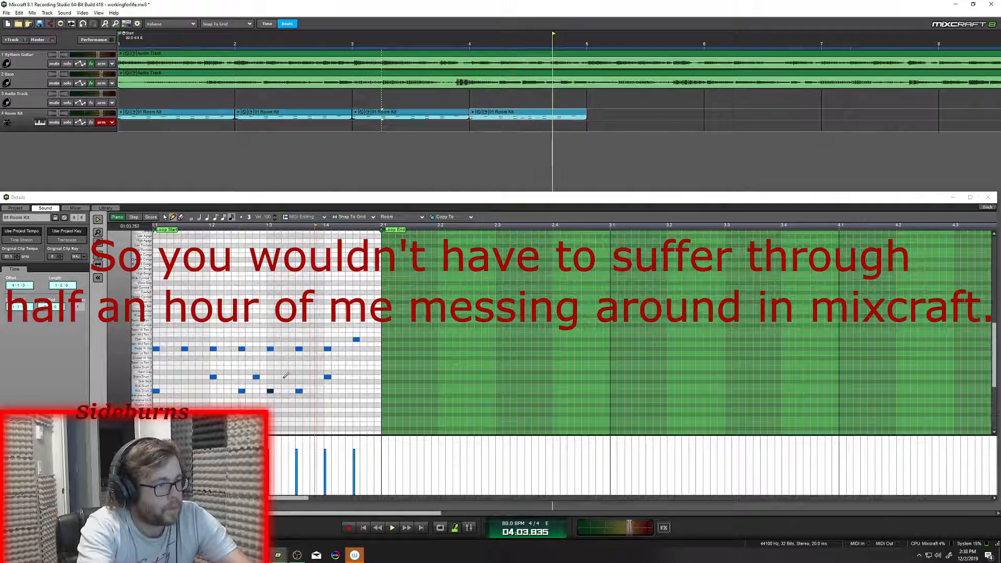
- Try an extra snare hit a 16th note after beat 1.3, play the bar and delete the hit
left_click(284, 377)
left_click(238, 225)
left_click(390, 527)
left_click(392, 528)
key("Delete")
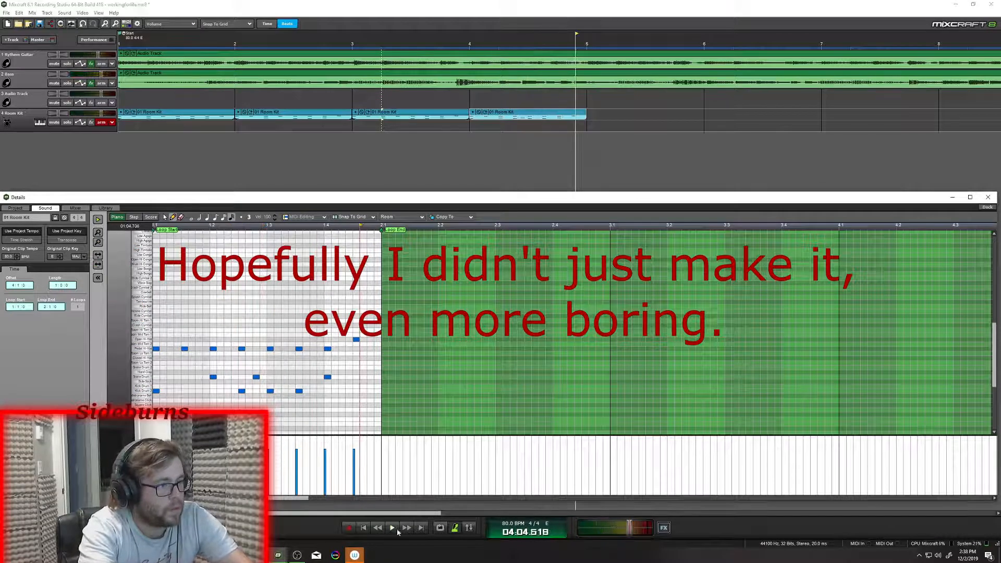
- Replay the fourth bar, replacing the kick drum hit on beat 1.3 with a snare hit just after the beat
left_click(215, 226)
left_click(392, 527)
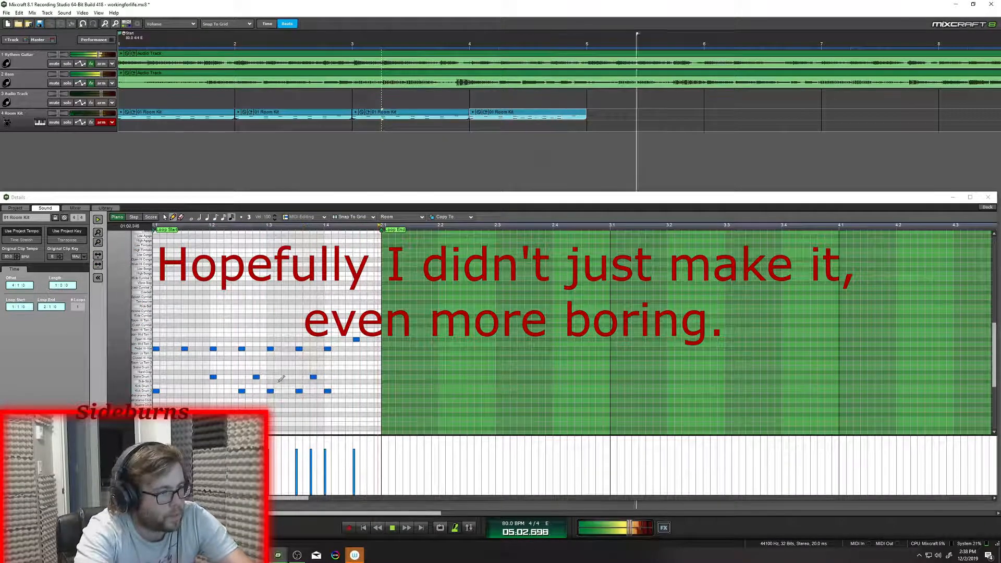
right_click(270, 391)
left_click(215, 225)
left_click(270, 377)
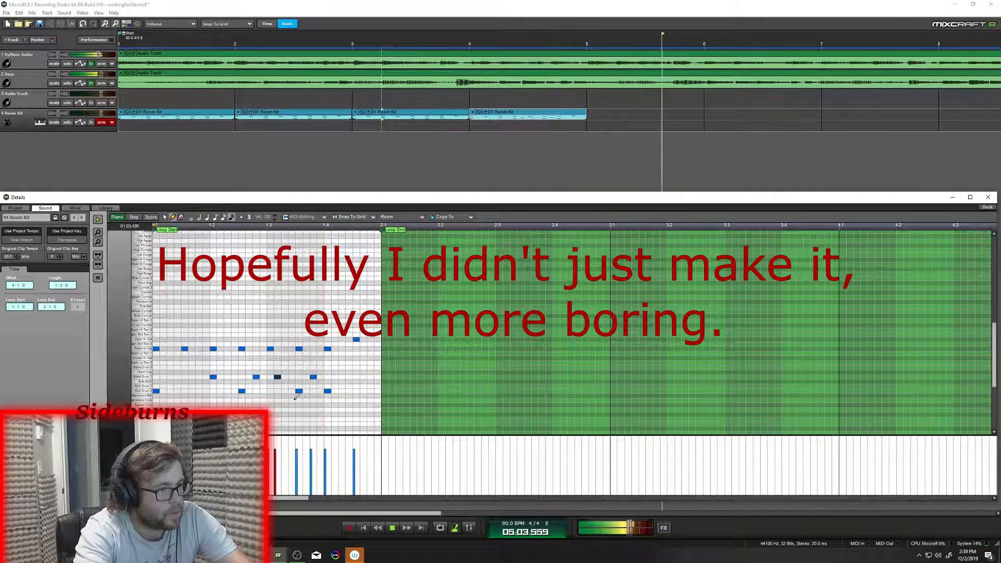
left_click(215, 226)
- Move the snare hit before beat 1.3 slightly later, delete the kick half a beat after beat 1.2, and replay
left_click_drag(256, 376, 264, 377)
right_click(242, 391)
left_click(215, 226)
left_click(215, 226)
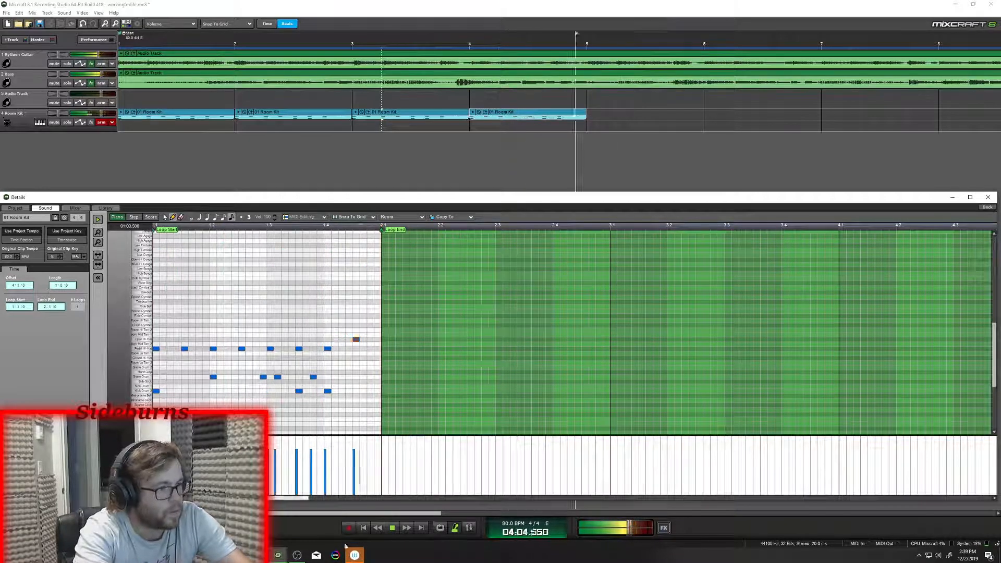
- Play the fourth bar again and delete the two snare hits on either side of beat 1.3
key("space")
left_click(155, 225)
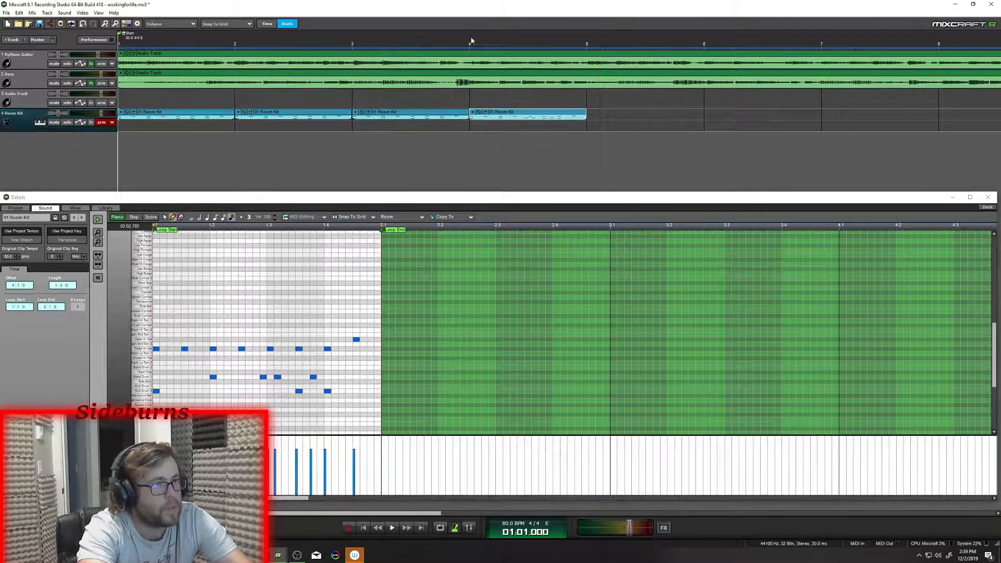
left_click(393, 528)
left_click(393, 528)
right_click(263, 377)
right_click(277, 377)
- Replay the fourth bar and add a kick drum hit half a beat after beat 1.1
left_click(364, 527)
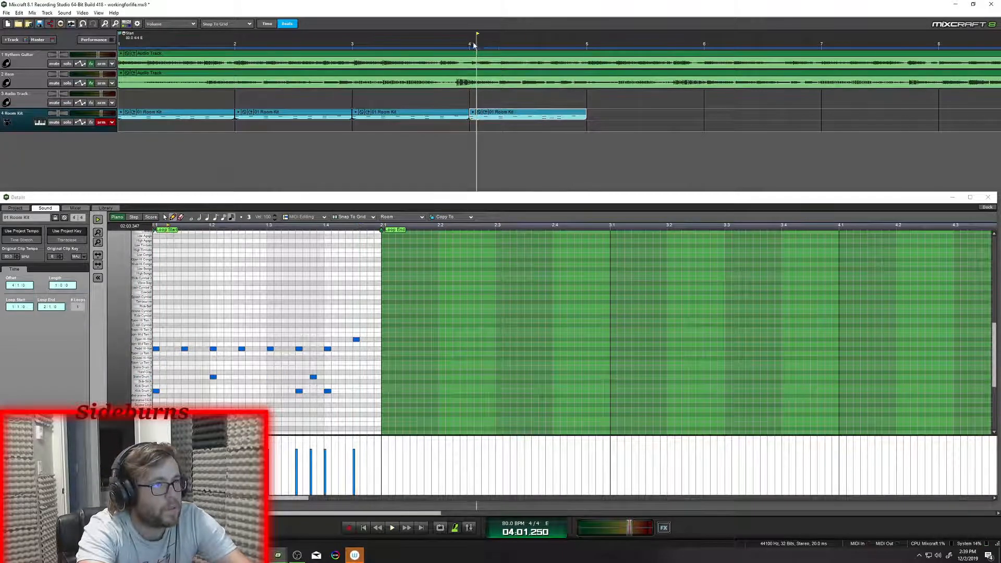
left_click(392, 527)
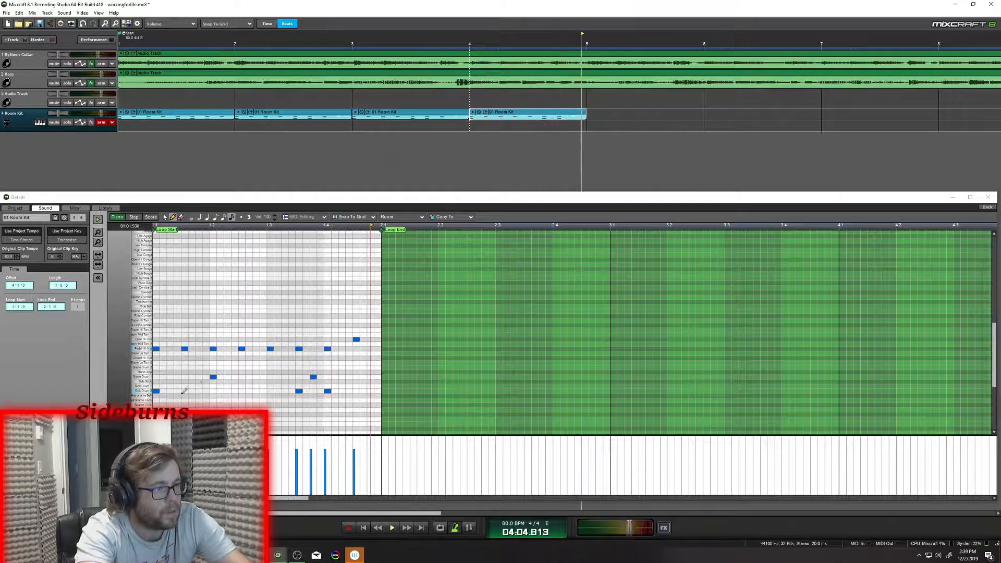
left_click(185, 390)
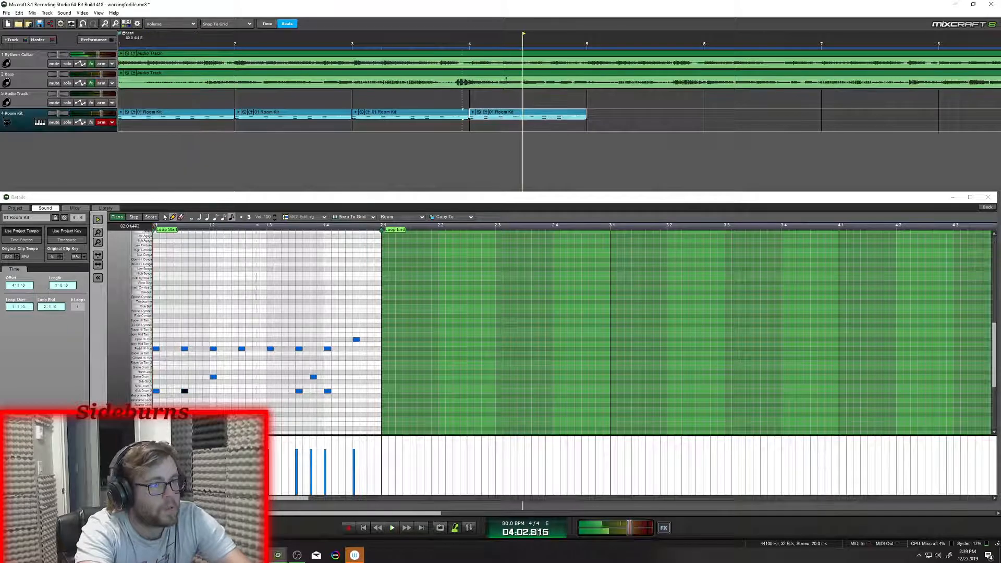
left_click(392, 527)
left_click(392, 528)
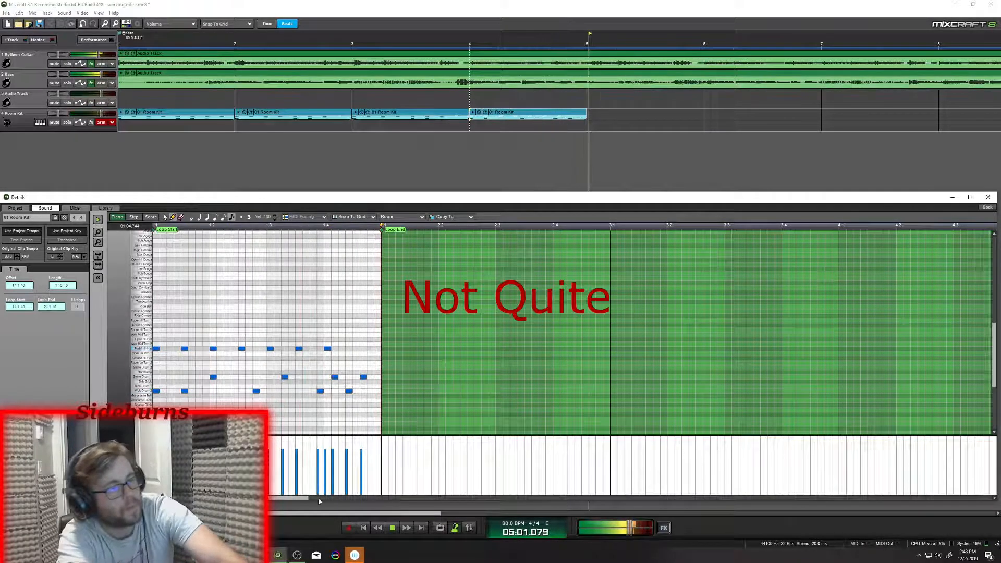
- Stop playback and listen to the fourth clip's revised fill again
left_click(394, 527)
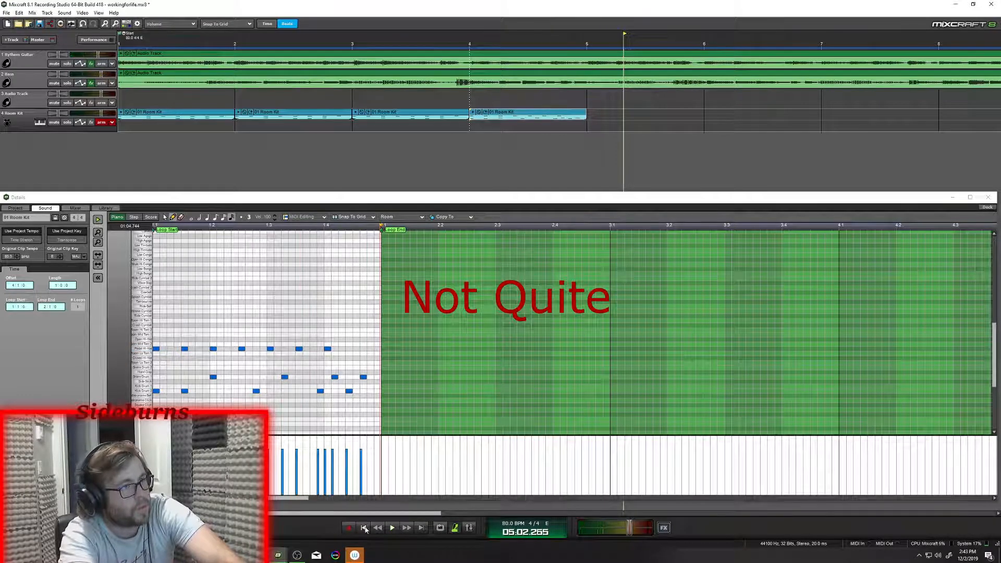
left_click(365, 528)
left_click(484, 118)
key("space")
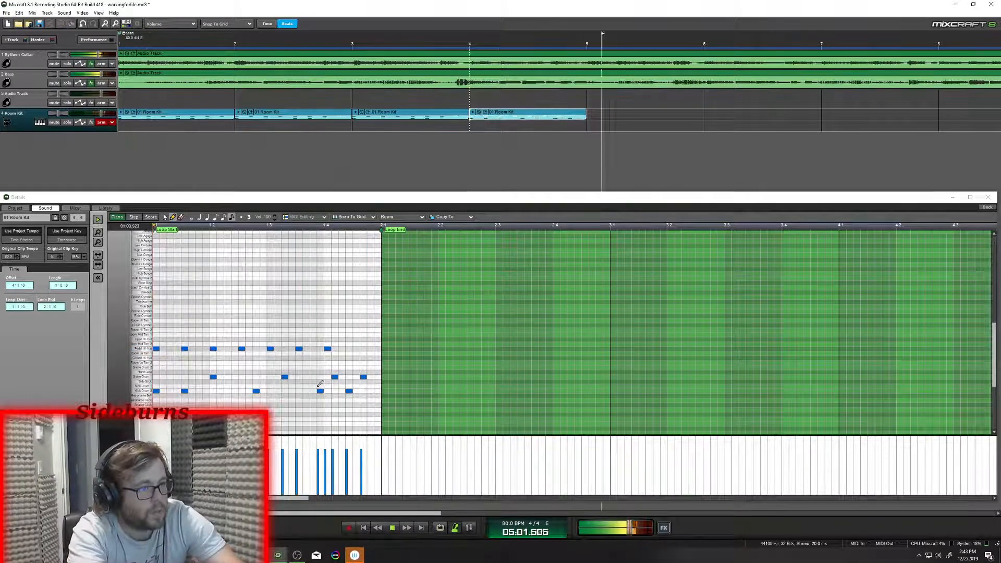
- Move the kick drum hit just before beat 1.4 onto beat 1.4 and replay the fill several times
left_click_drag(320, 391, 313, 391)
key("space")
key("space")
key("space")
key("space")
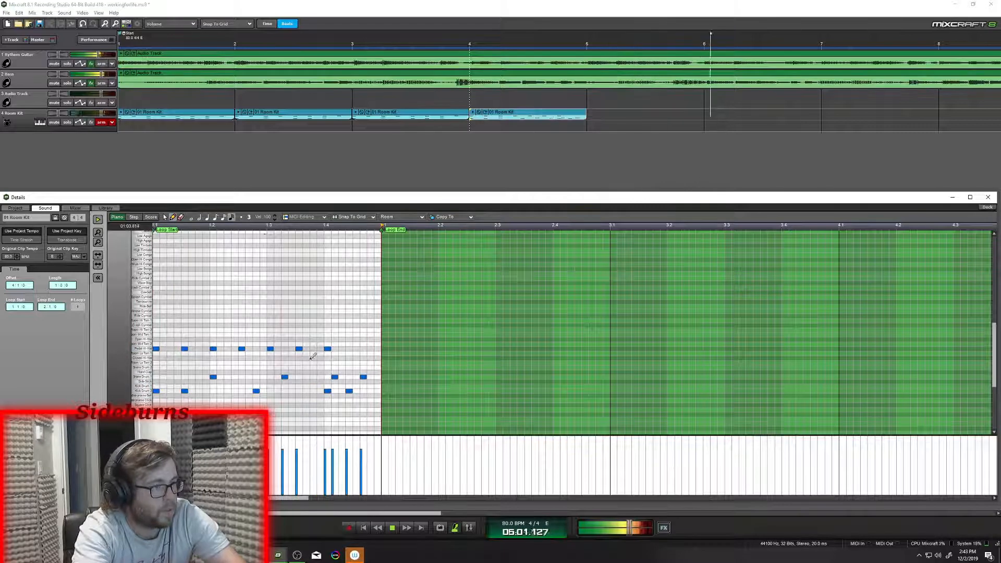
- Try an extra kick drum hit between beats 1.3 and 1.4, nudge it one grid step earlier and replay the fill
left_click(306, 391)
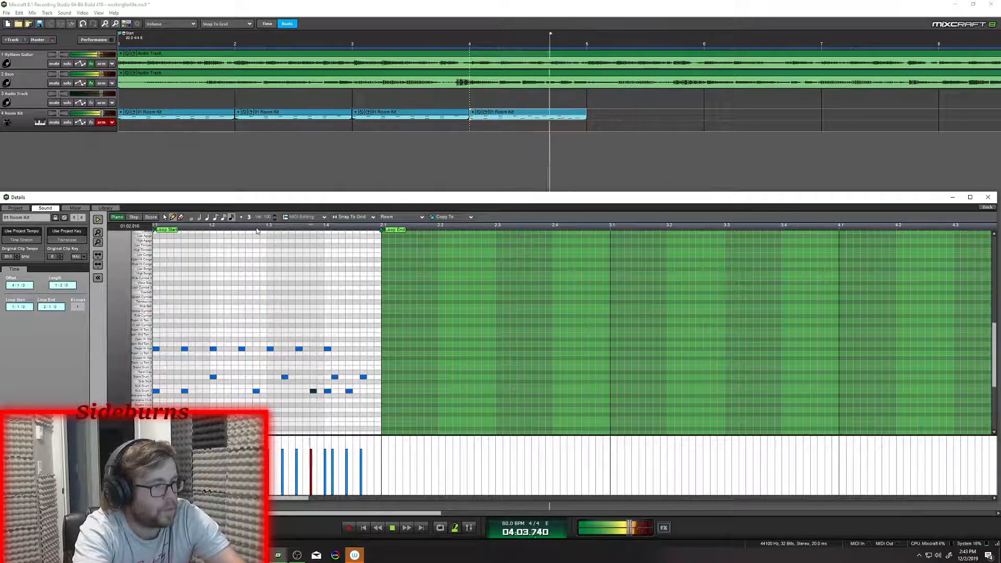
left_click(377, 528)
left_click(392, 528)
left_click_drag(313, 391, 306, 391)
left_click(297, 494)
left_click(378, 528)
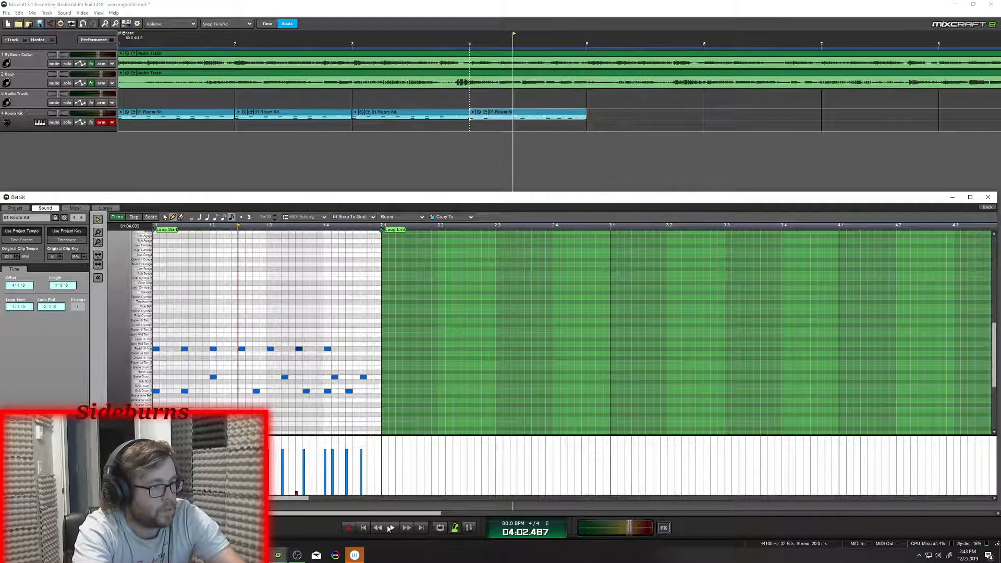
key("ctrl+z")
key("space")
- Try an extra snare hit just before beat 1.4, adjust its velocity and delete it again
left_click(320, 377)
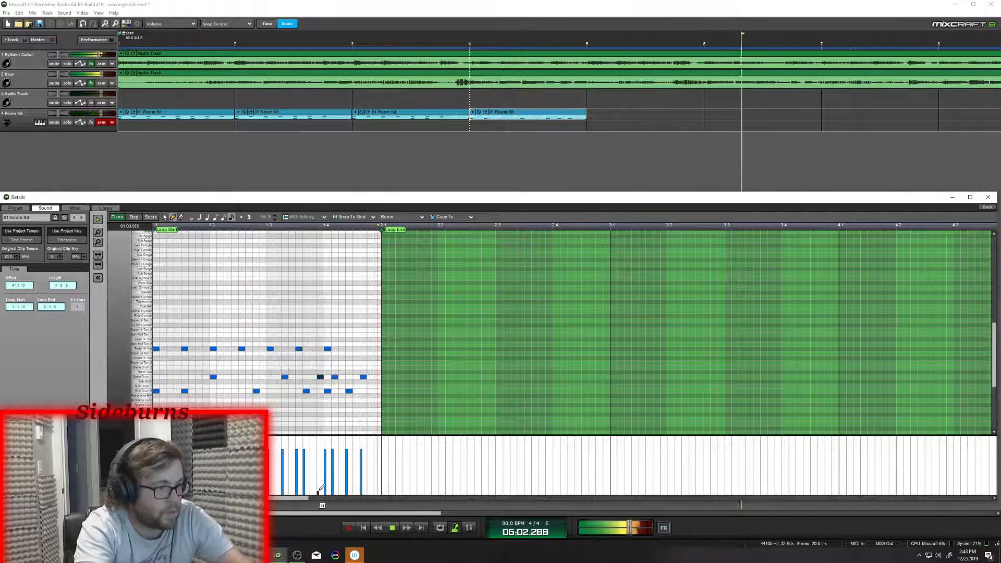
left_click_drag(318, 494, 321, 451)
key("Delete")
- Listen to the drum track from the start of the song and replay the fourth bar's fill
left_click(364, 529)
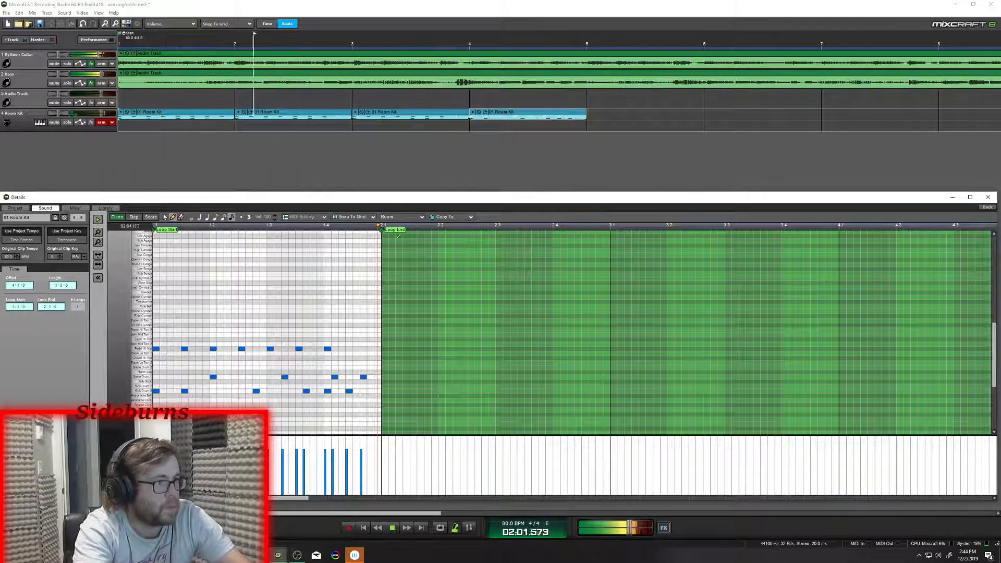
left_click(393, 528)
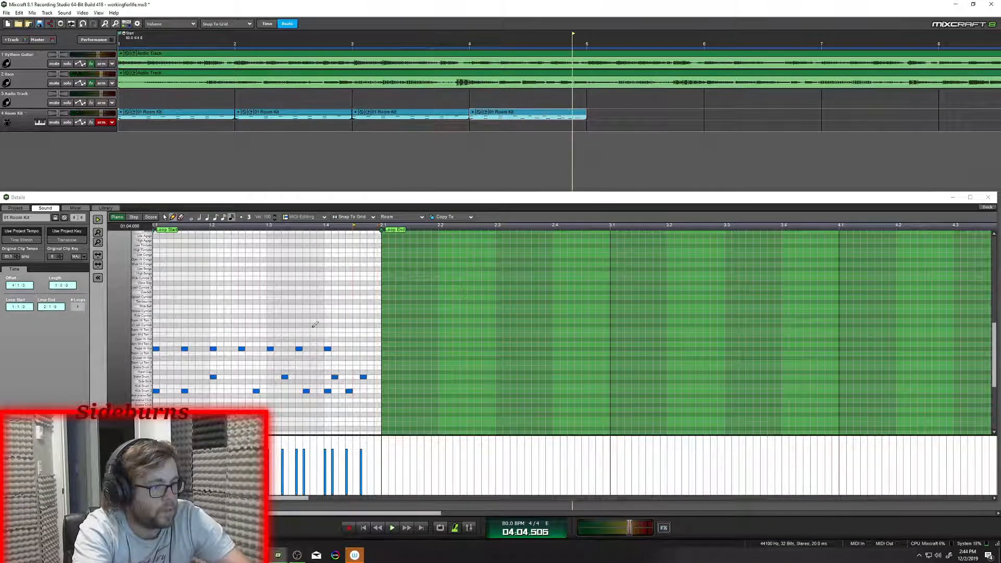
left_click(378, 528)
left_click(392, 528)
left_click(392, 528)
left_click(377, 528)
left_click(392, 528)
left_click(392, 529)
- Delete the extra kick drum hit between beats 1.3 and 1.4 and replay the fill
left_click(306, 392)
key("Delete")
left_click(230, 226)
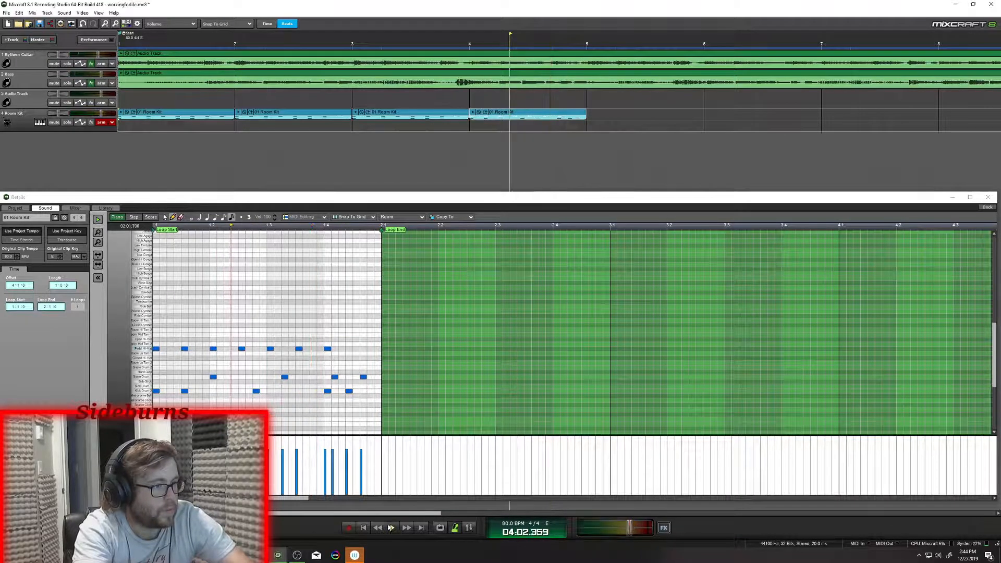
left_click(394, 528)
left_click(393, 528)
- Shift the fill's last two kick and last two snare hits earlier, with a snare on beat 1.4, replaying the fill between edits
left_click(237, 226)
mouse_move(327, 391)
left_mouse_down()
mouse_move(313, 391)
mouse_move(342, 391)
left_mouse_up()
left_click(395, 528)
left_click(396, 528)
left_click(239, 226)
left_click(394, 528)
left_click(394, 528)
left_click(248, 225)
left_click(393, 528)
left_click(393, 528)
left_click_drag(365, 377, 360, 377)
- Return to the start of the fourth clip and listen to its rearranged fill
left_click(365, 527)
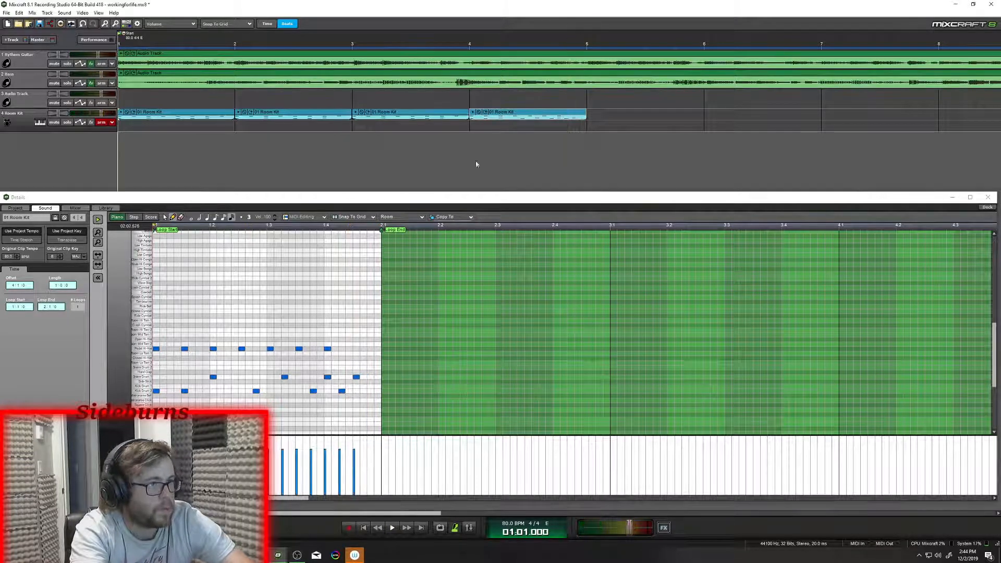
left_click(472, 118)
left_click(393, 528)
left_click(394, 527)
- Try a crash cymbal and snare hit on the last sixteenth of the fourth bar and play the fill
left_click(370, 348)
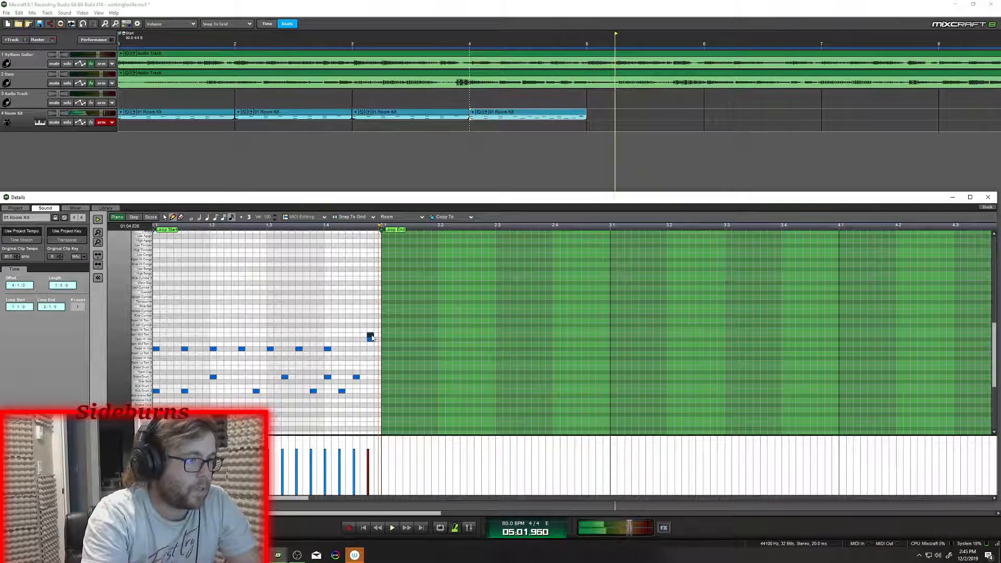
left_click_drag(371, 272, 374, 318)
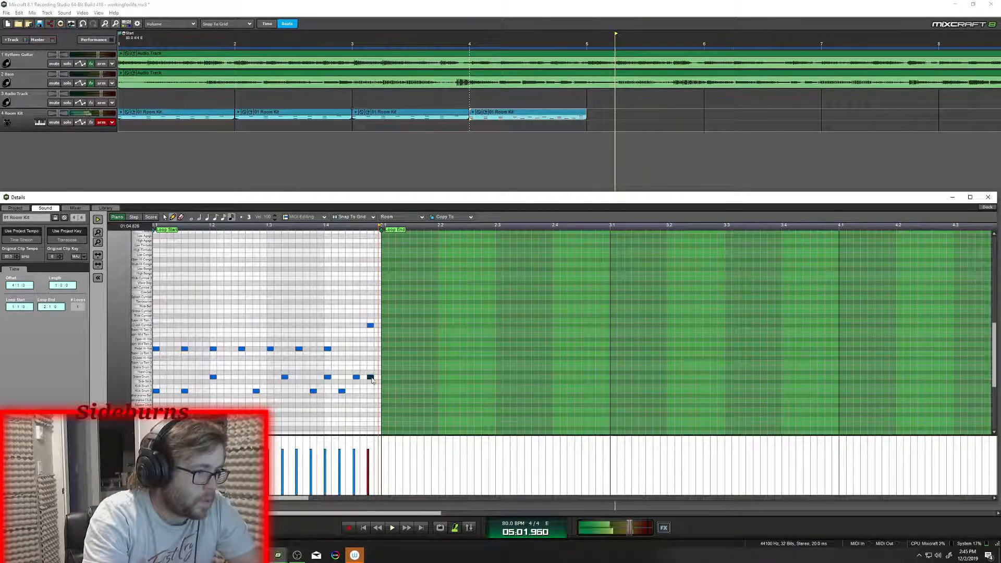
left_click(392, 527)
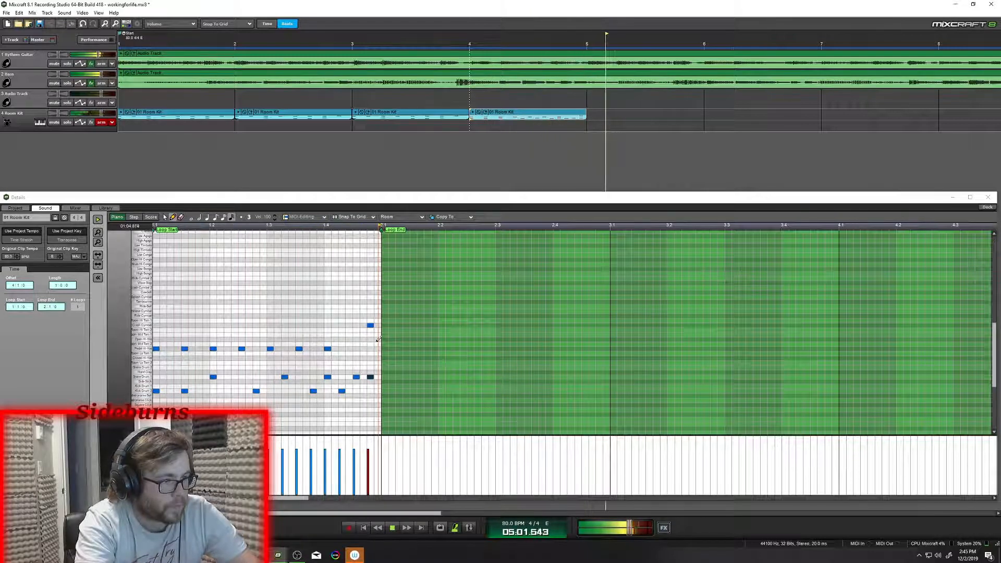
- Delete the crash and snare on the last sixteenth and place a crash cymbal with the snare half a beat after beat 1.4
left_click(371, 326)
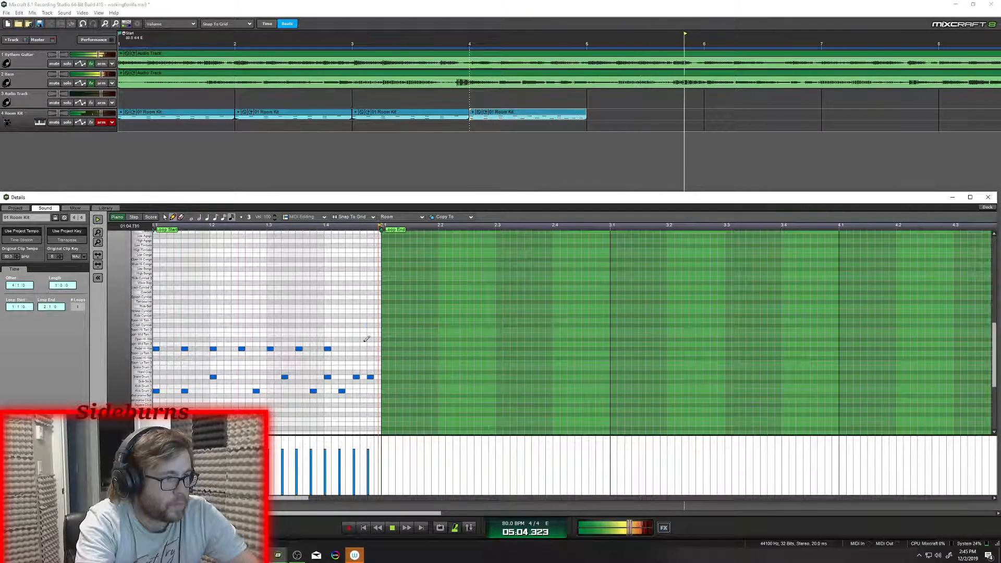
left_click(371, 377)
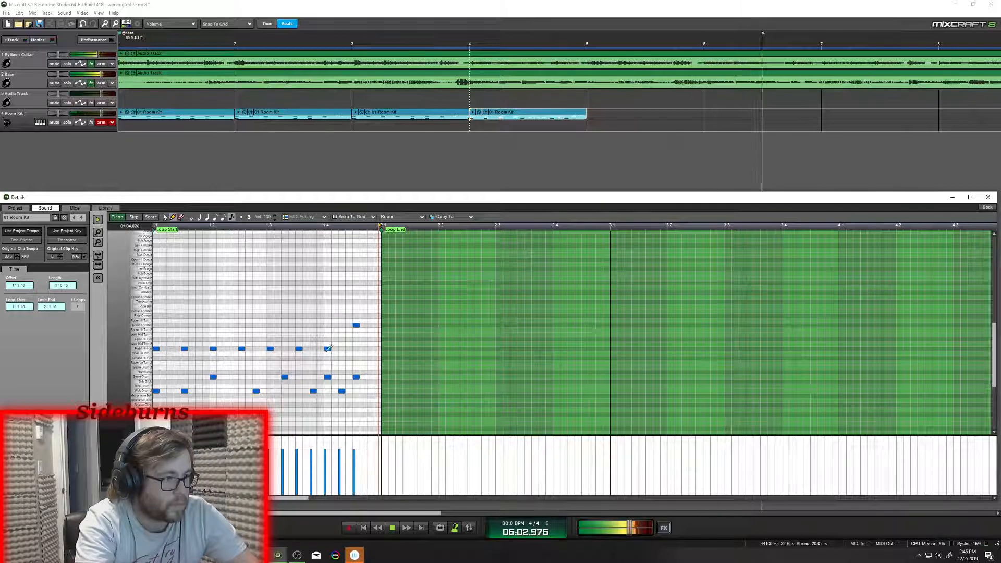
key("space")
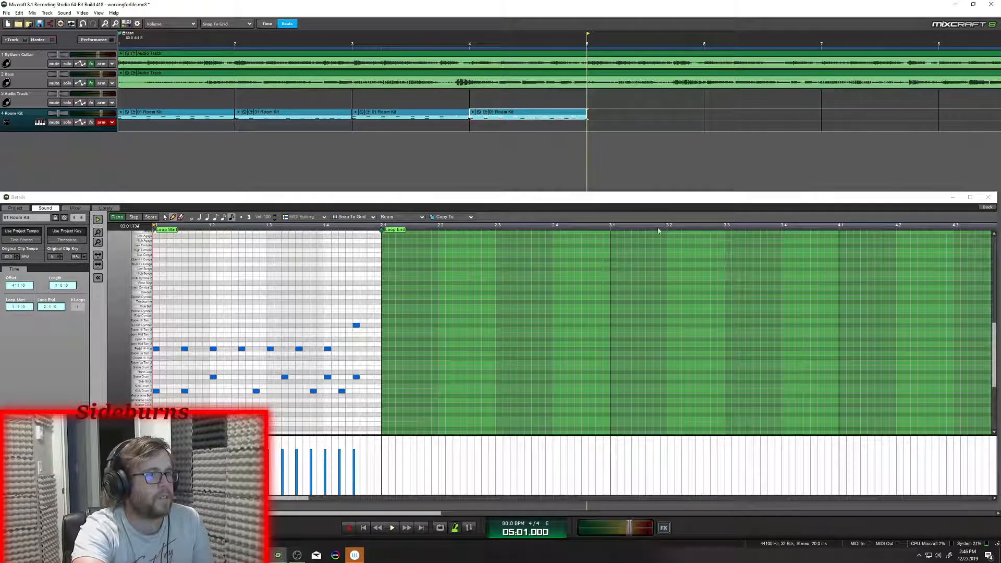
- Play from bar 5 and try two mid tom hits a quarter beat apart starting at beat 2.1
left_click(392, 528)
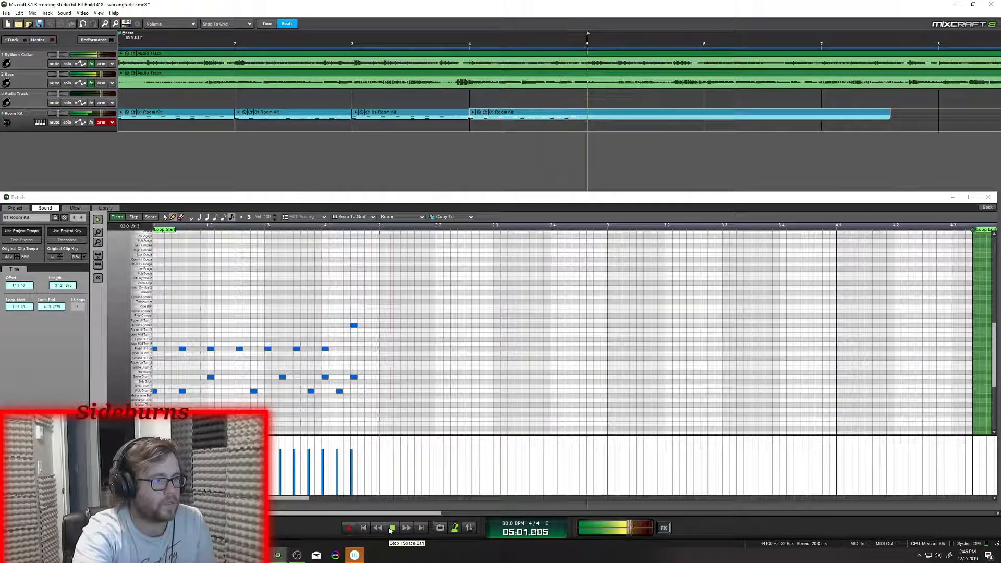
left_click(392, 528)
left_click_drag(383, 325, 382, 335)
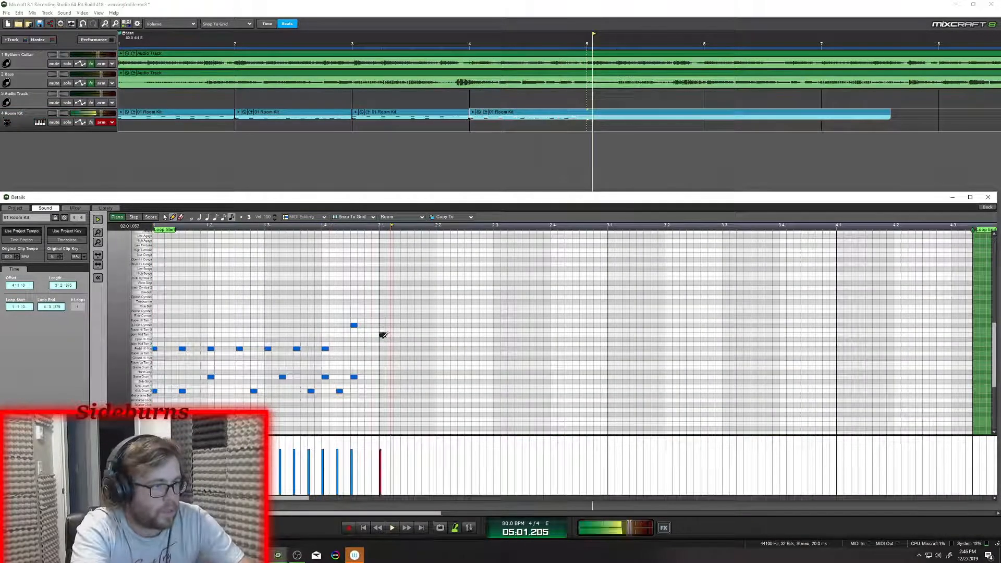
left_click(389, 335)
left_click(378, 527)
left_click(392, 527)
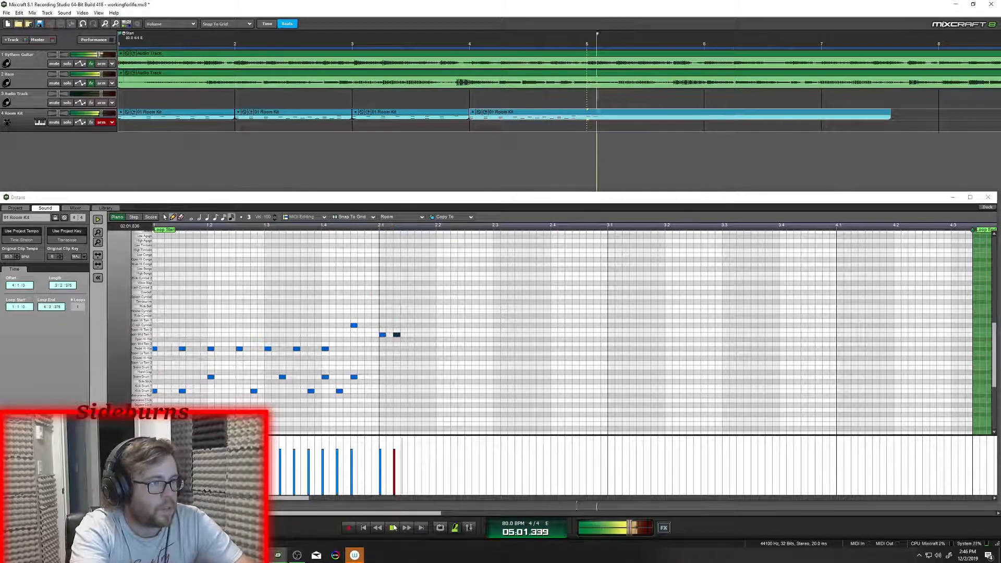
- Replace the two mid tom hits at beat 2.1 with Hi Tom 1 hits and play them back
left_click(423, 339)
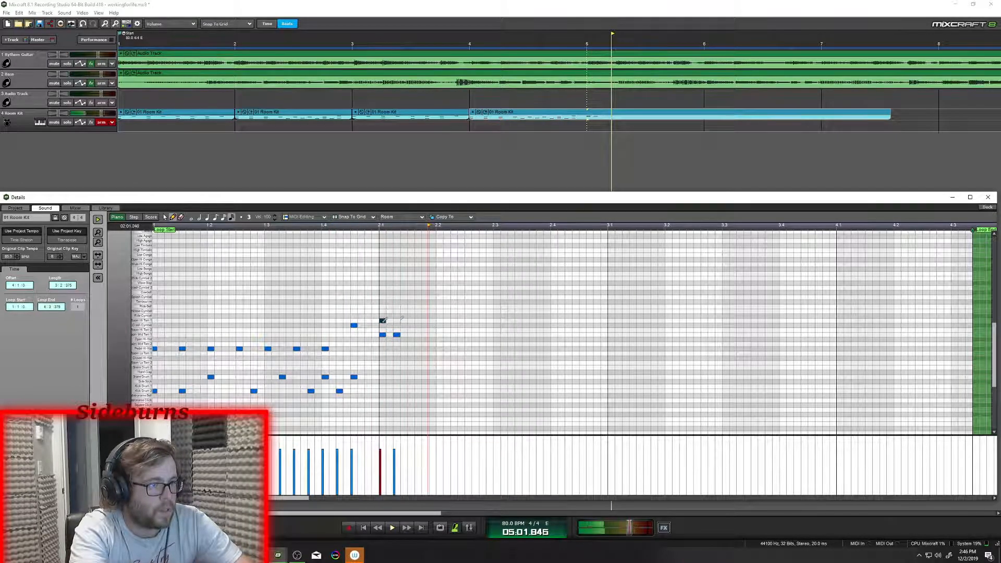
left_click(399, 320)
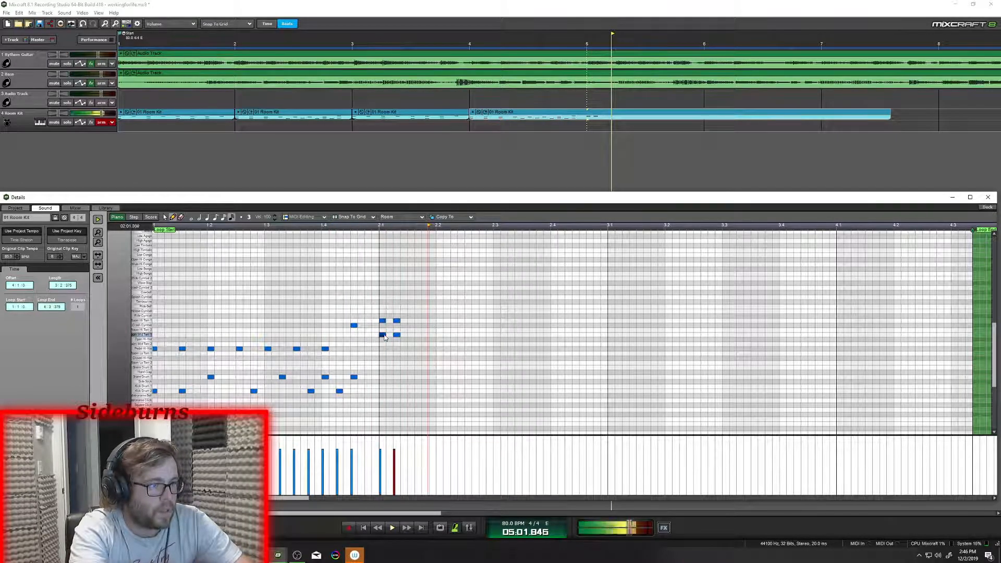
key("Delete")
left_click(377, 528)
left_click(392, 527)
left_click(392, 528)
- Extend the tom fill with Hi Tom 2 hits half a beat after beat 2.1 and in a pair from beat 2.2
left_click(419, 321)
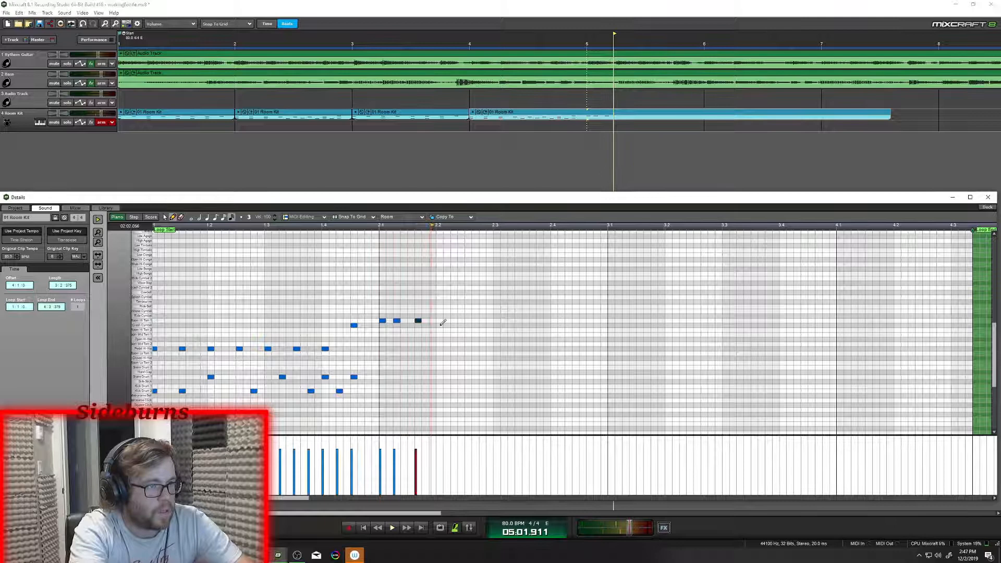
left_click_drag(419, 320, 455, 327)
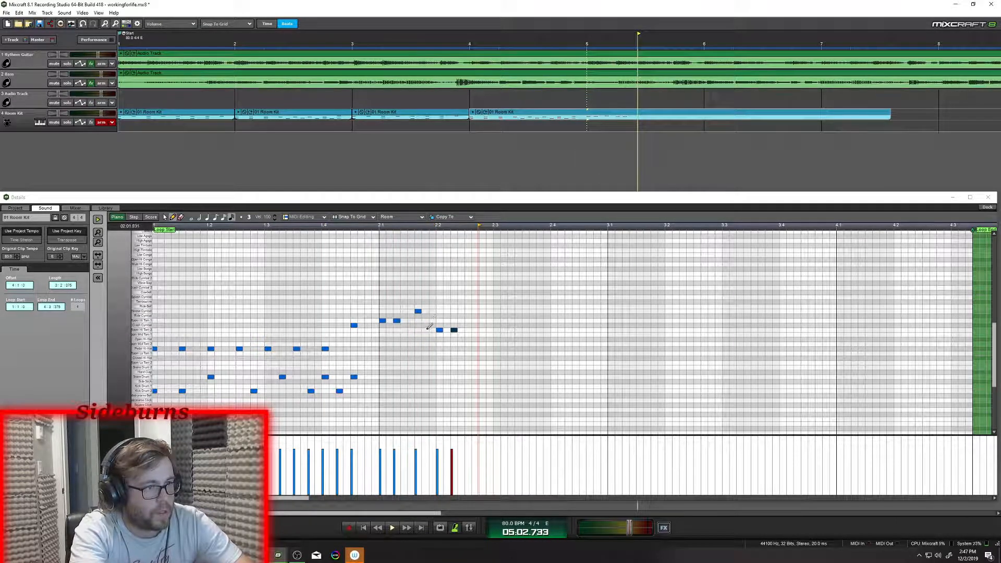
left_click(404, 330)
- Add kick drum hits on beats 2.1, 2.2 and 2.3 and play the fill from beat 2.1
left_click(383, 390)
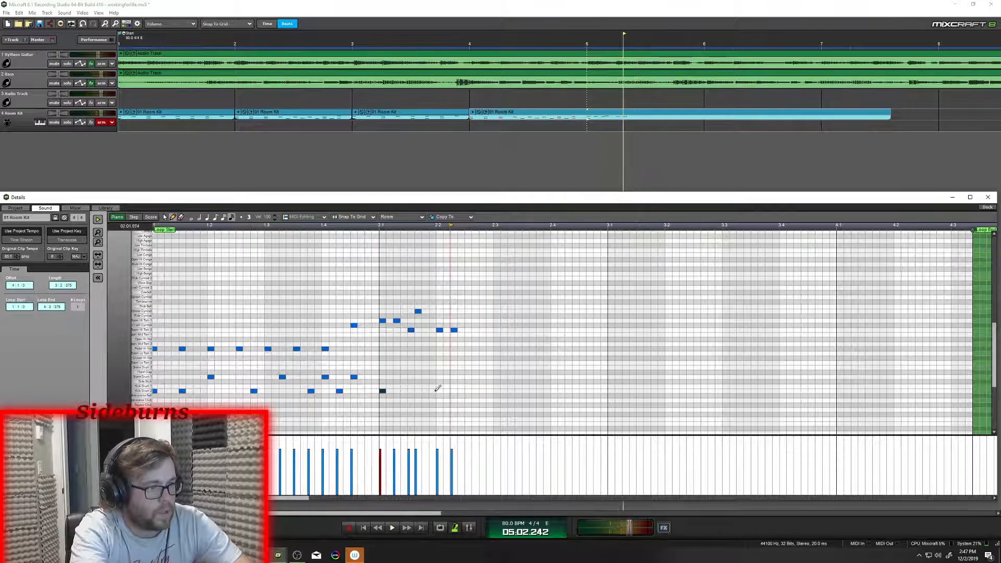
left_click(383, 226)
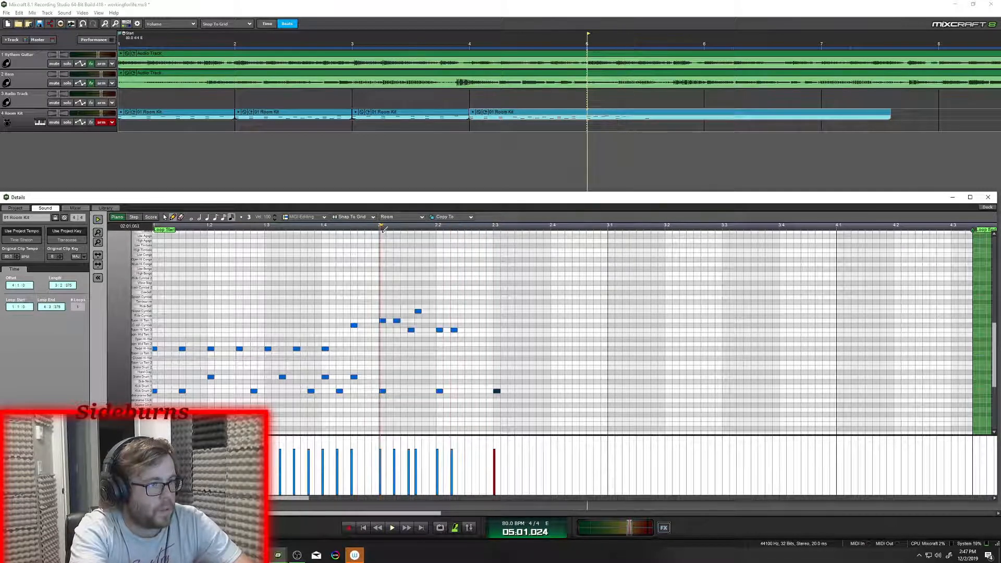
left_click(392, 528)
left_click(393, 529)
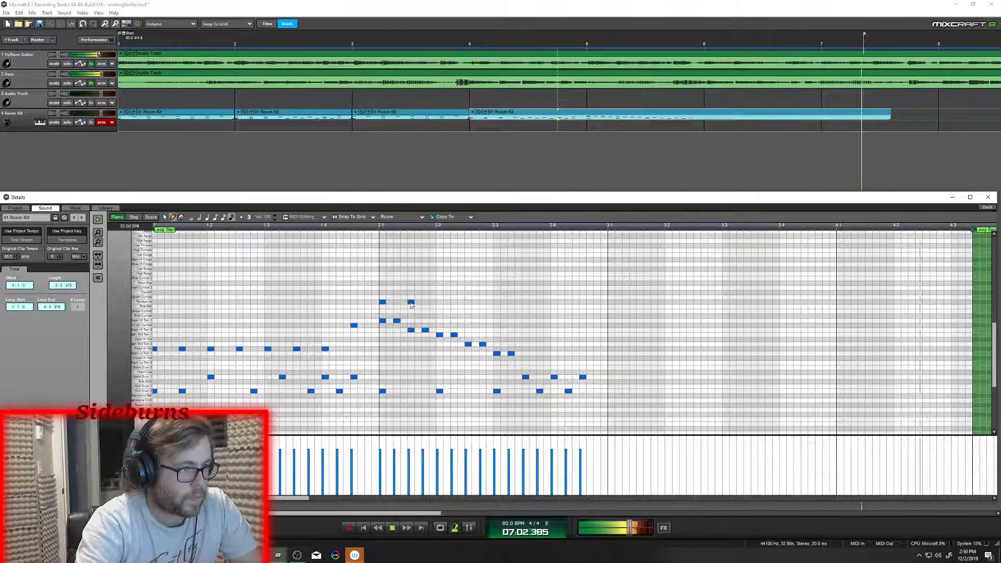
- Alternate ride bell and tambourine hits every half beat above the toms, from half a beat after 2.1 through beat 2.3
left_click(410, 306)
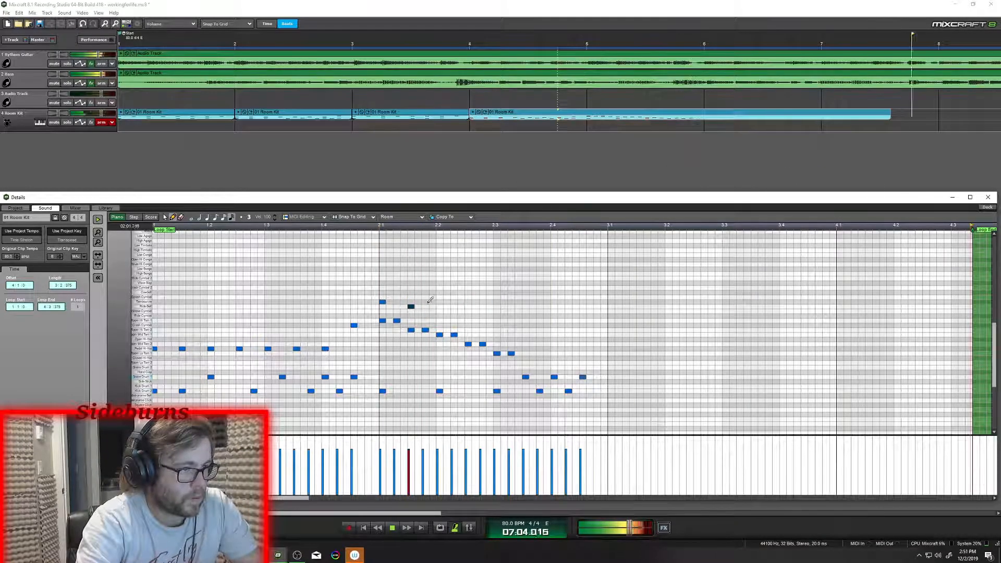
left_click(440, 301)
left_click(468, 306)
left_click(497, 302)
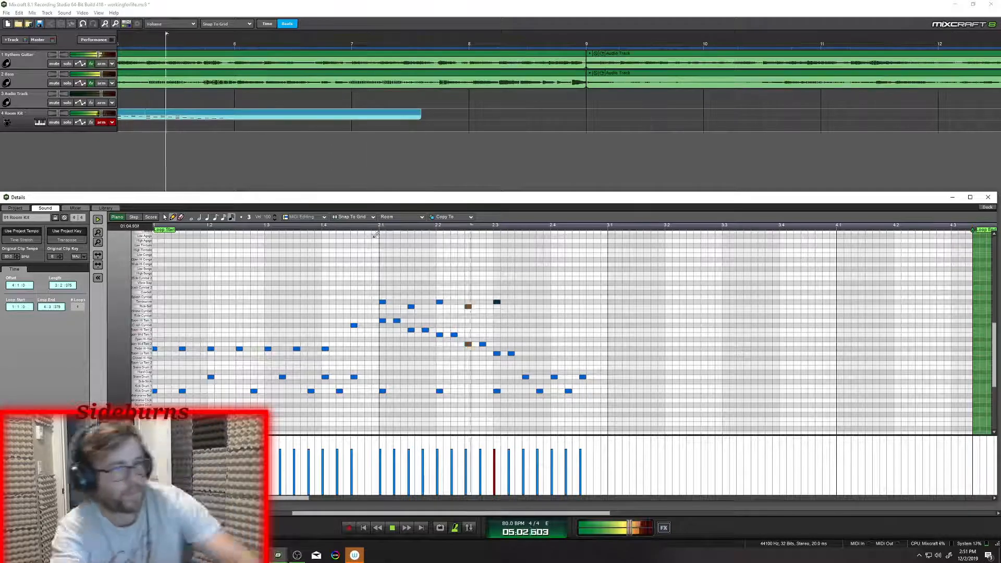
- Place crash cymbal hits in line with the last three snare hits of the fill's second bar
left_click(539, 325)
left_click(568, 324)
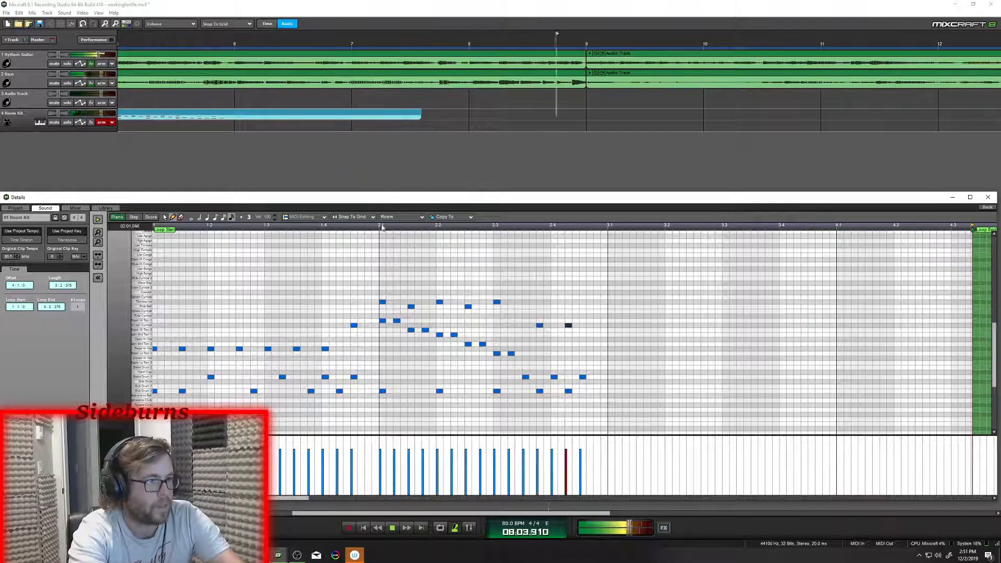
left_click_drag(540, 325, 583, 325)
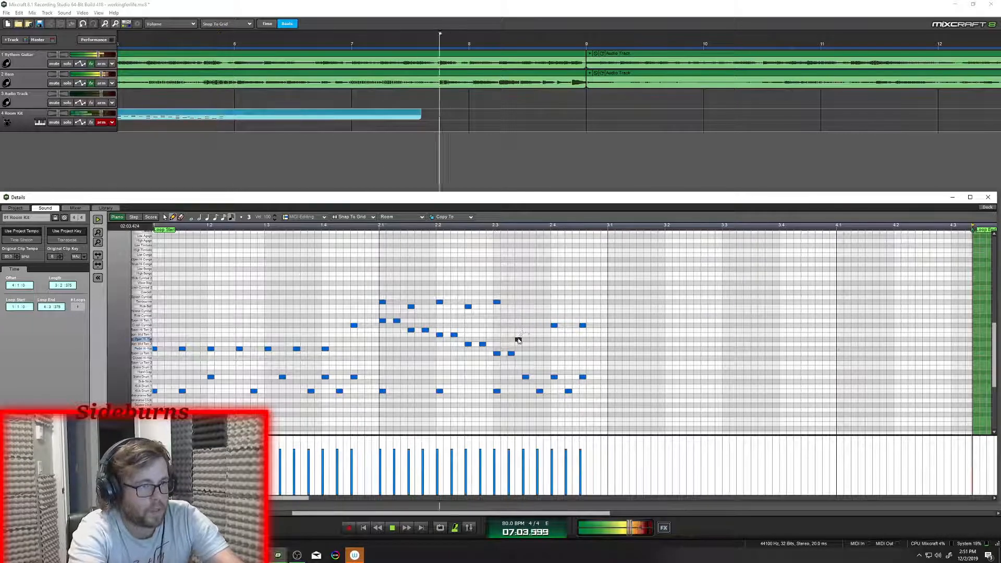
left_click_drag(532, 327, 526, 325)
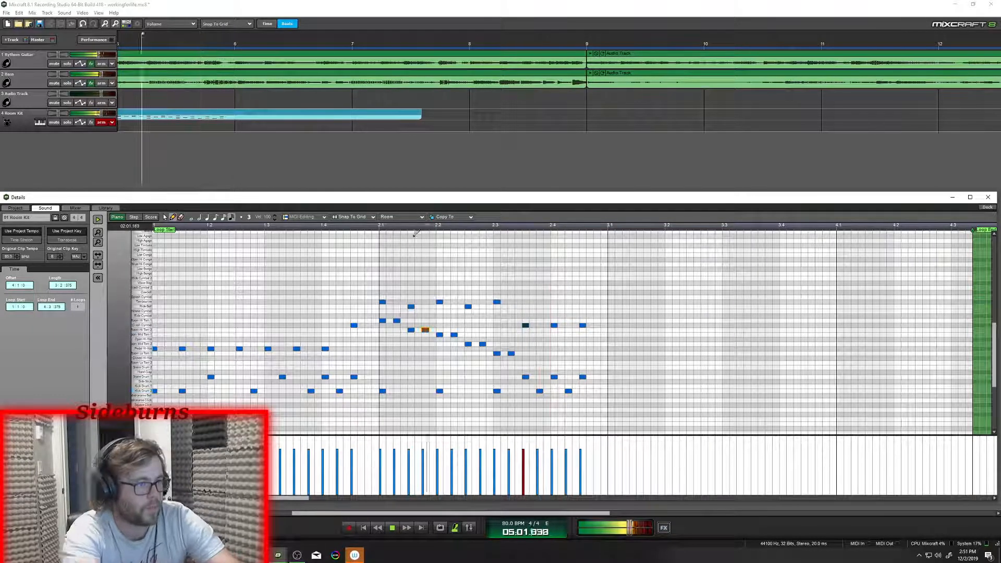
- Add an extra tom hit between the Hi Tom 2 pair after beat 2.1 and between the Mid Tom 2 pair after beat 2.2, then replay
left_click(418, 330)
left_click(474, 344)
left_click(380, 226)
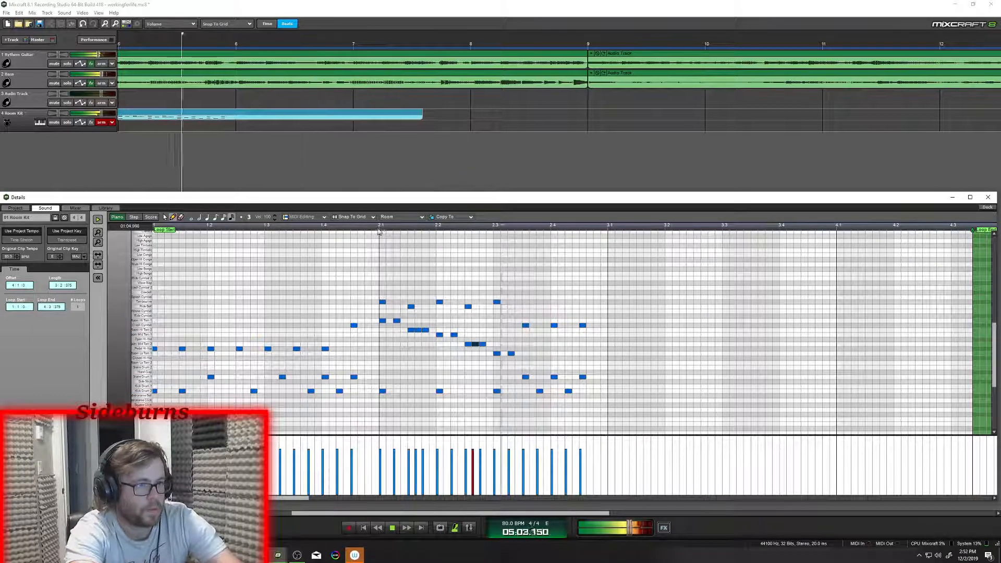
- In the clip at bar 9, add closed hi-hats every half beat from 1.4 to 2.1 and an open hi-hat with the following snare
left_click(394, 528)
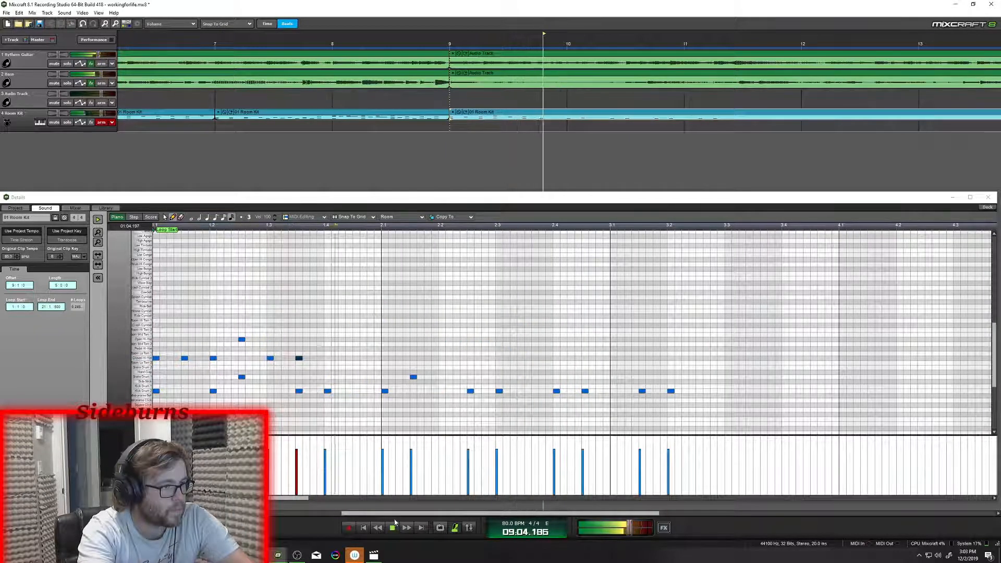
left_click(327, 358)
left_click(356, 358)
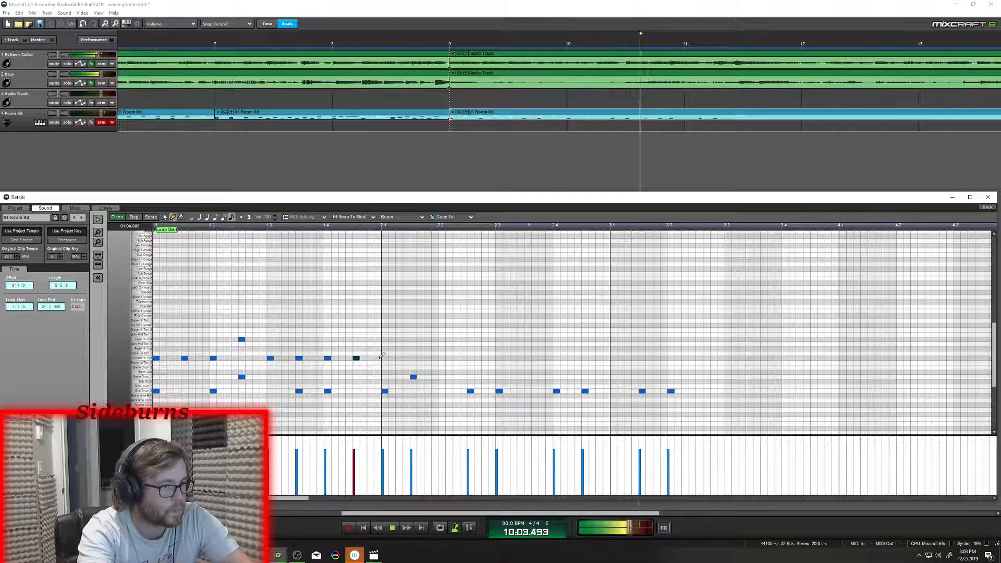
left_click(384, 358)
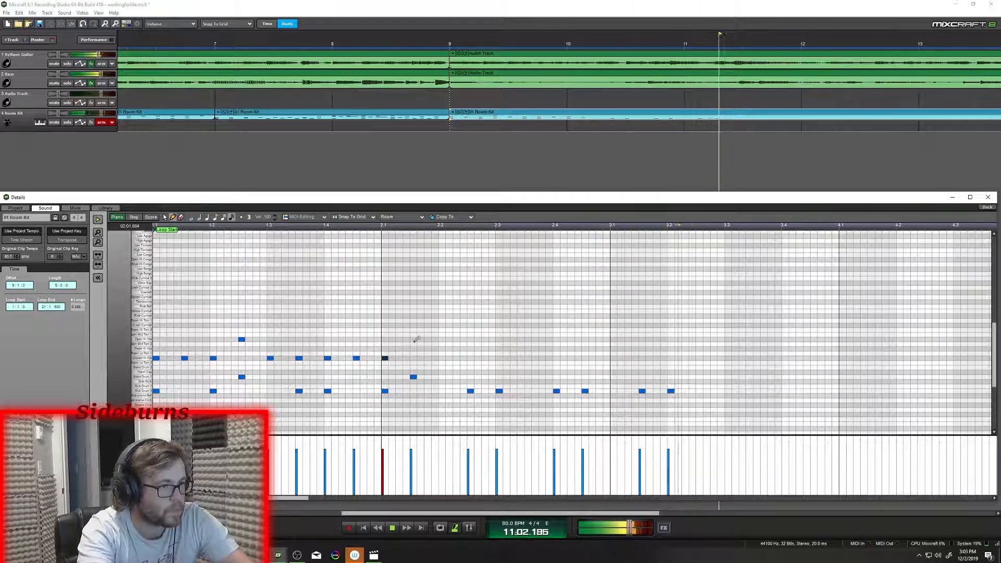
left_click(413, 339)
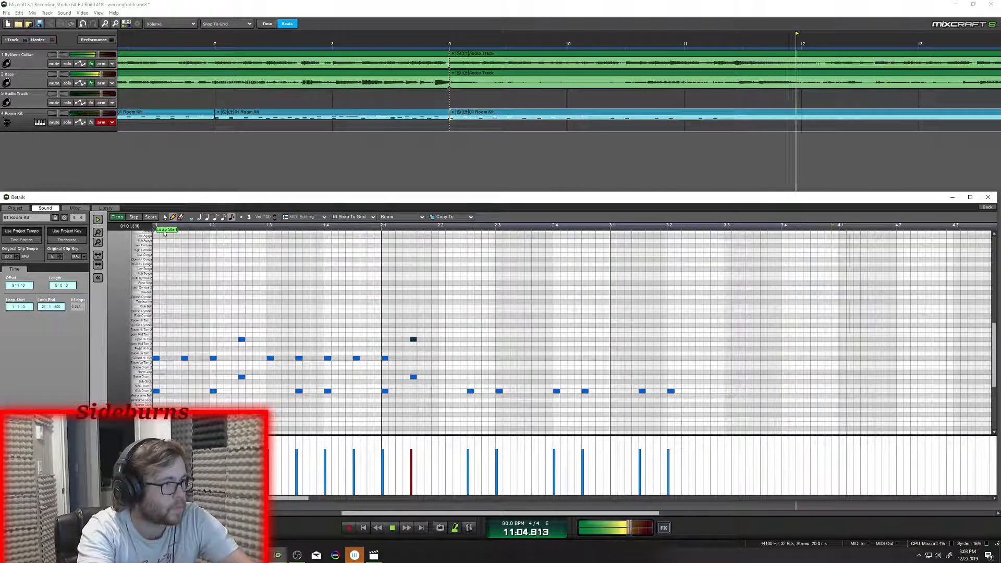
- Continue the closed hi-hat hits every half beat from beat 2.2 through beat 2.4
left_click(441, 358)
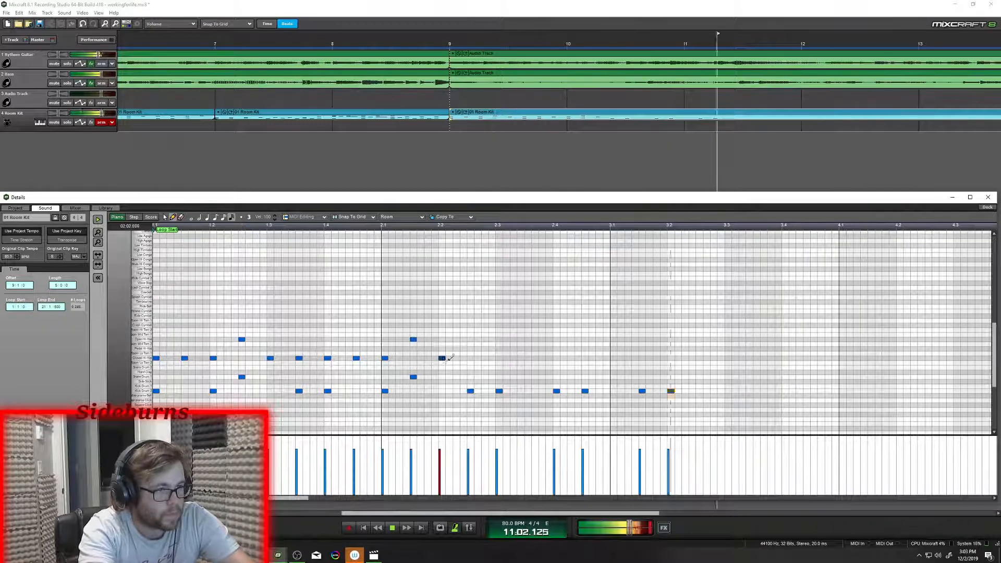
left_click(471, 359)
left_click(499, 359)
left_click(528, 358)
left_click(556, 358)
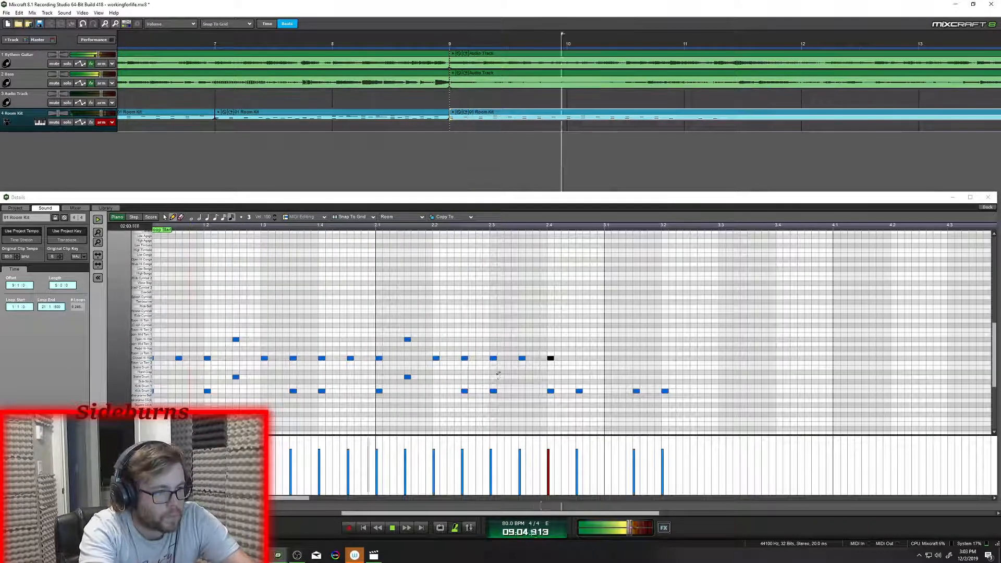
- Add an open hi-hat with a snare hit half a beat after 2.4, then stop and rewind to recheck the passage
left_click(579, 339)
left_click(579, 363)
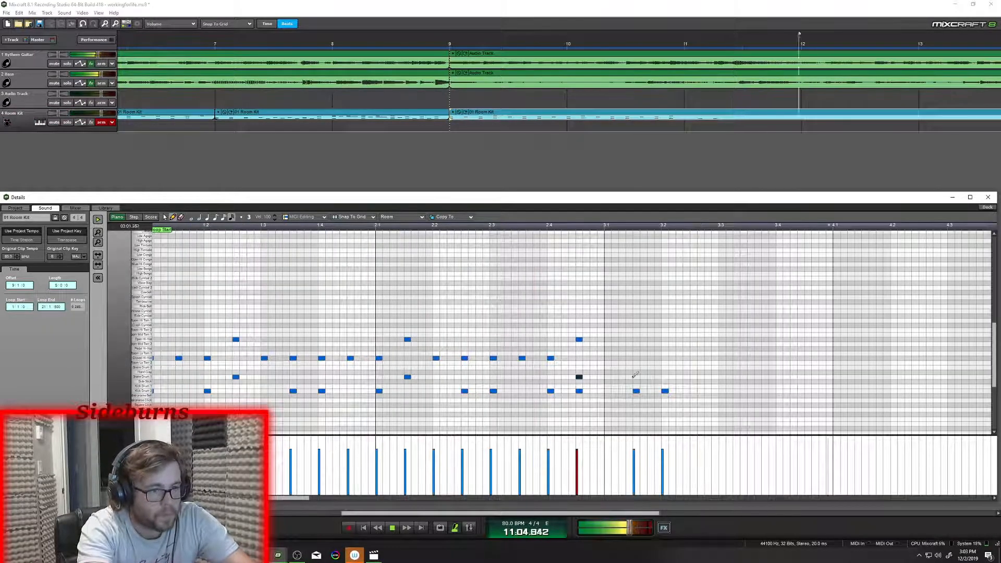
left_click(378, 527)
key("space")
- Try extra snare hits at beat 2.2 and half a beat after 2.3, and try the pattern without the kick at 2.3
left_click(296, 377)
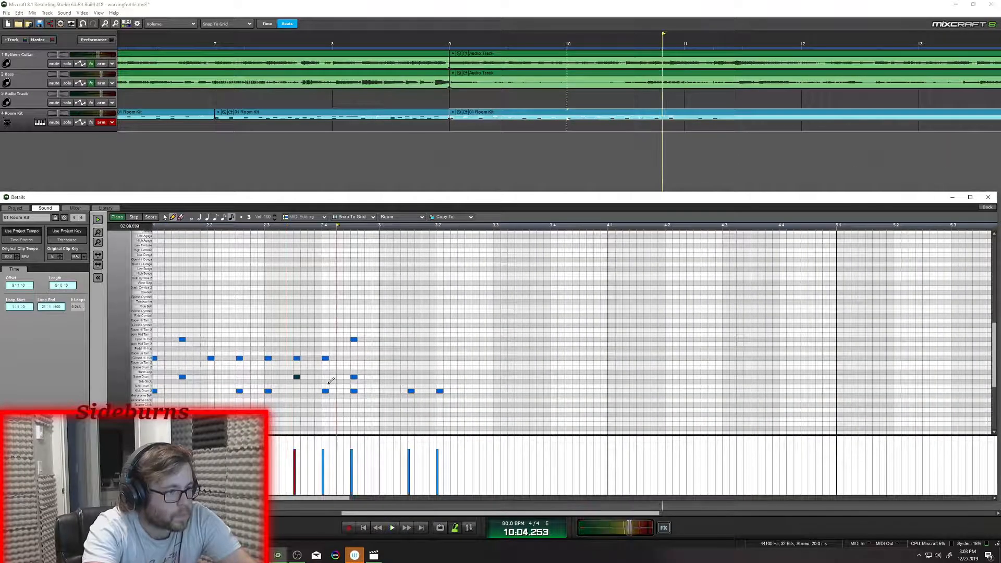
left_click(211, 378)
key("space")
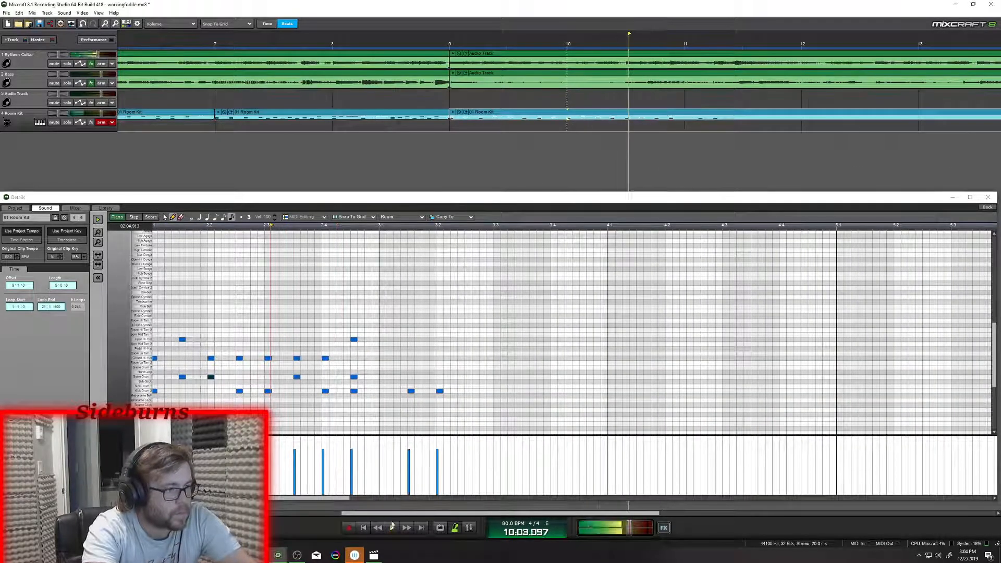
right_click(268, 391)
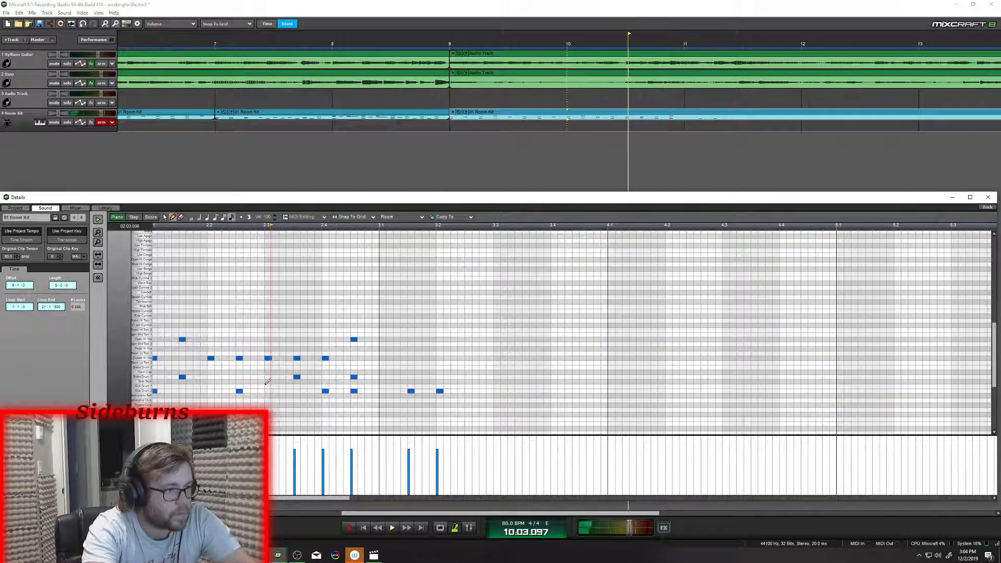
left_click(268, 391)
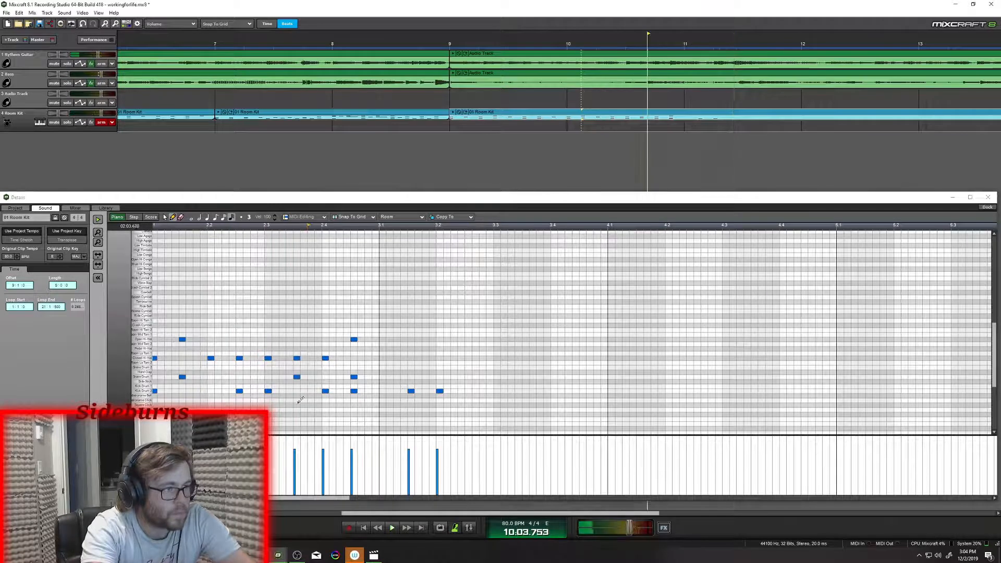
right_click(297, 377)
key("space")
- Remove the kick half a beat after 2.4, add a kick at 3.1, and replace the kick at 3.2 with a snare
right_click(354, 391)
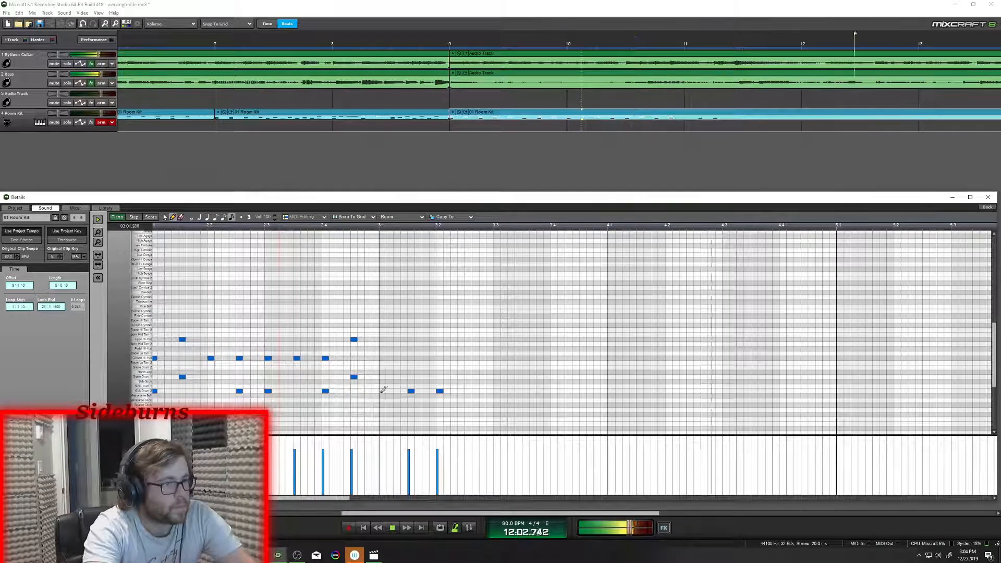
left_click(383, 391)
right_click(440, 391)
left_click(440, 377)
- Place crash cymbal hits on the snares at 3.2 and half a beat after 2.4, replacing the open hi-hat there
left_click(440, 325)
left_click(354, 325)
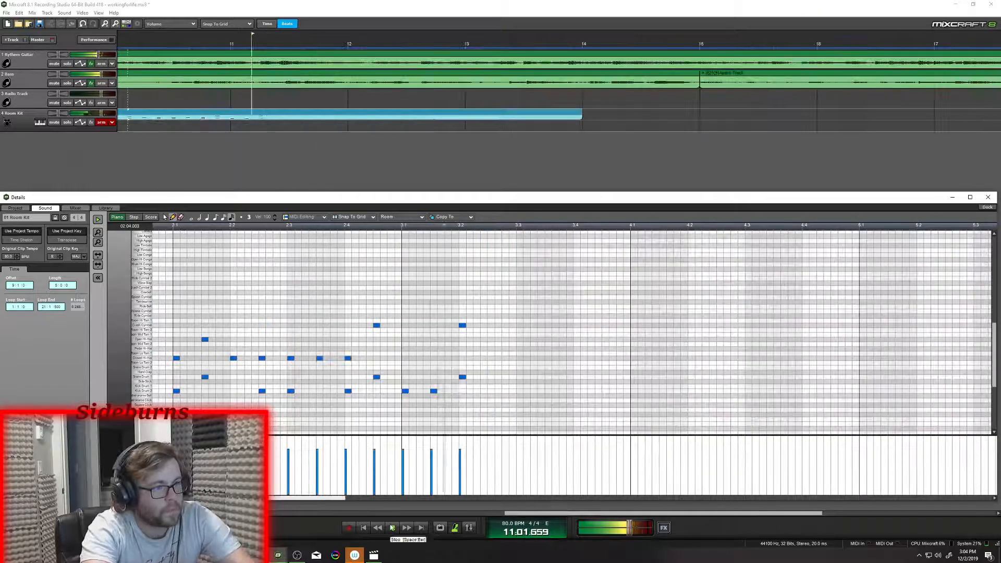
left_click(392, 528)
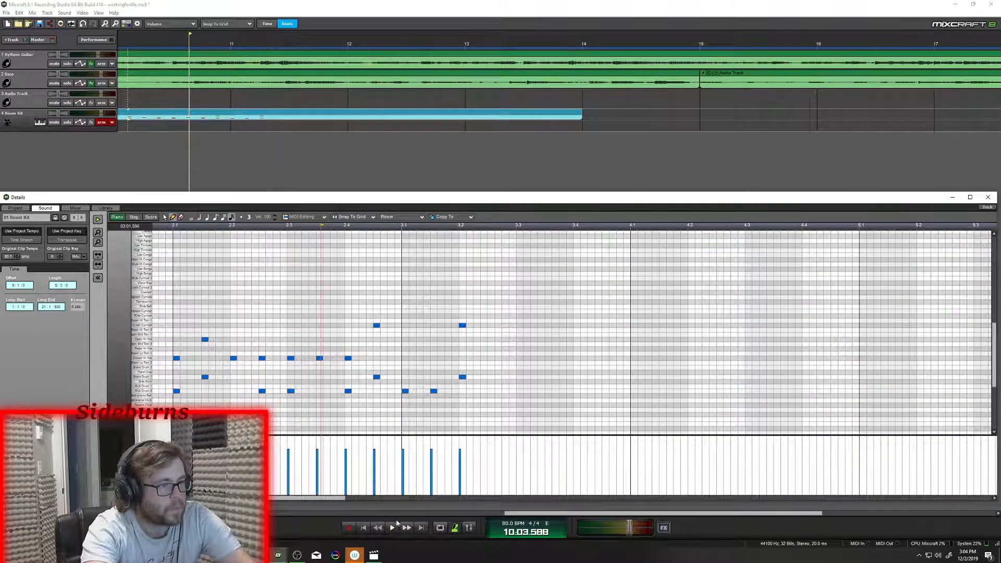
- Add a Mid Tom 2 hit between the two kicks after beat 3.1 and play the passage back
left_click(420, 344)
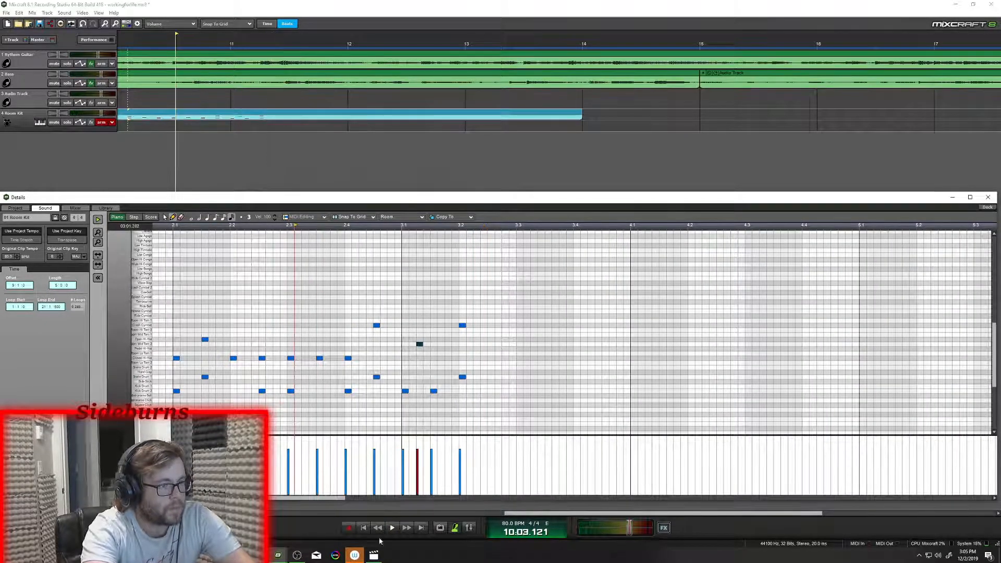
left_click(392, 528)
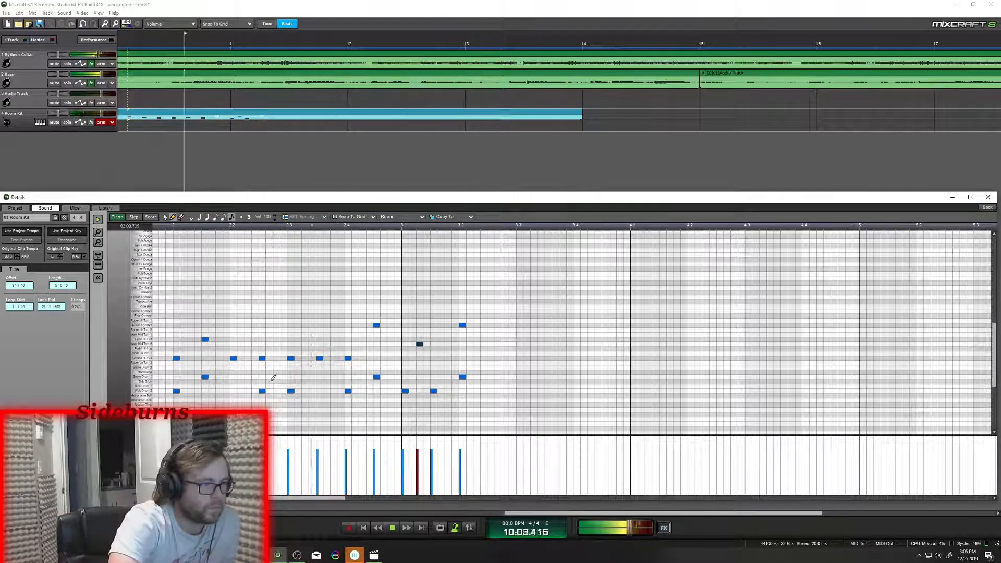
left_click(320, 391)
key("space")
left_click(319, 391)
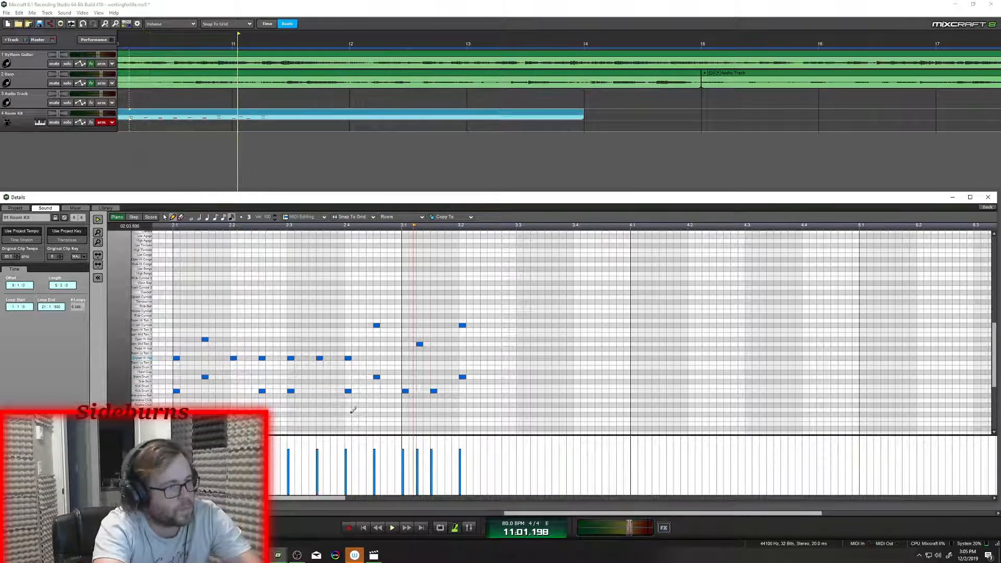
left_click(319, 344)
left_click(392, 528)
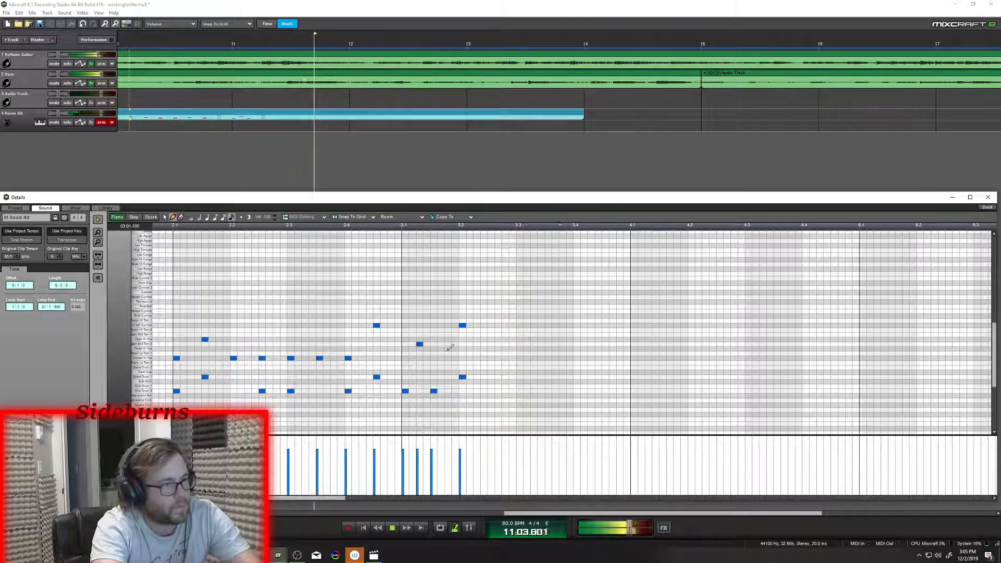
left_click(342, 233)
key("Delete")
left_click(342, 227)
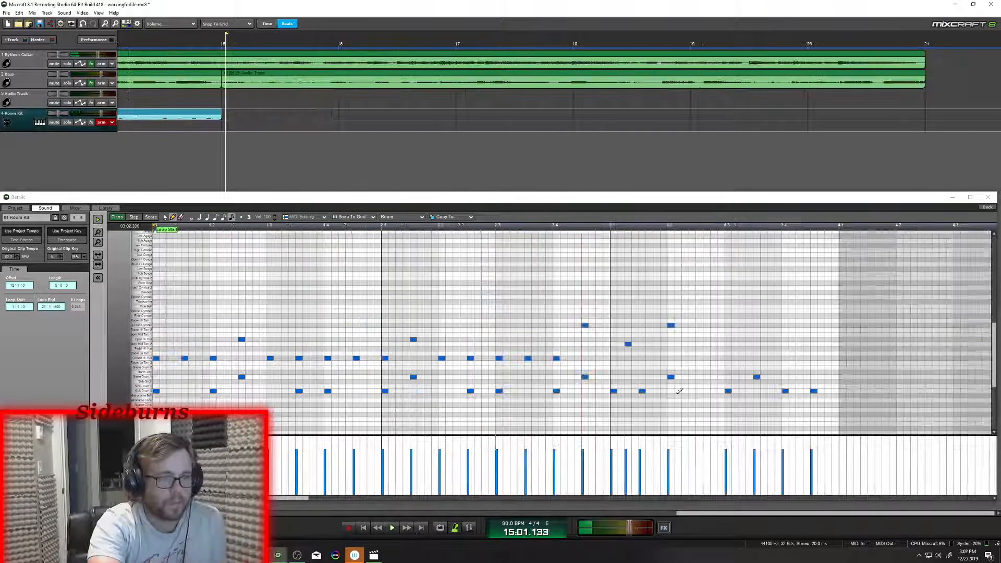
- In the clip at bar 12, add snare hits every quarter beat between beats 3.2 and 3.3
right_click(693, 377)
left_click(685, 377)
left_click(699, 377)
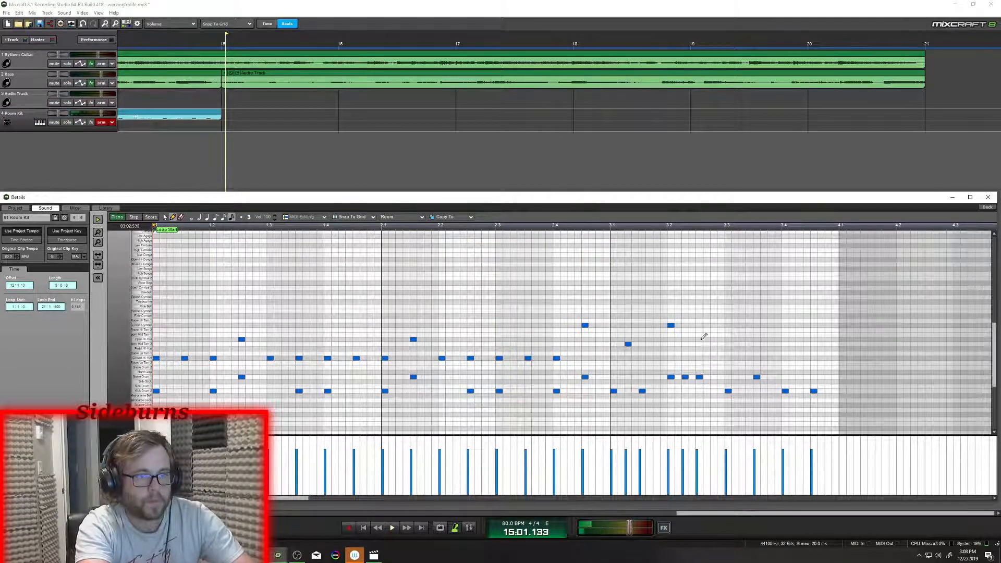
right_click(685, 377)
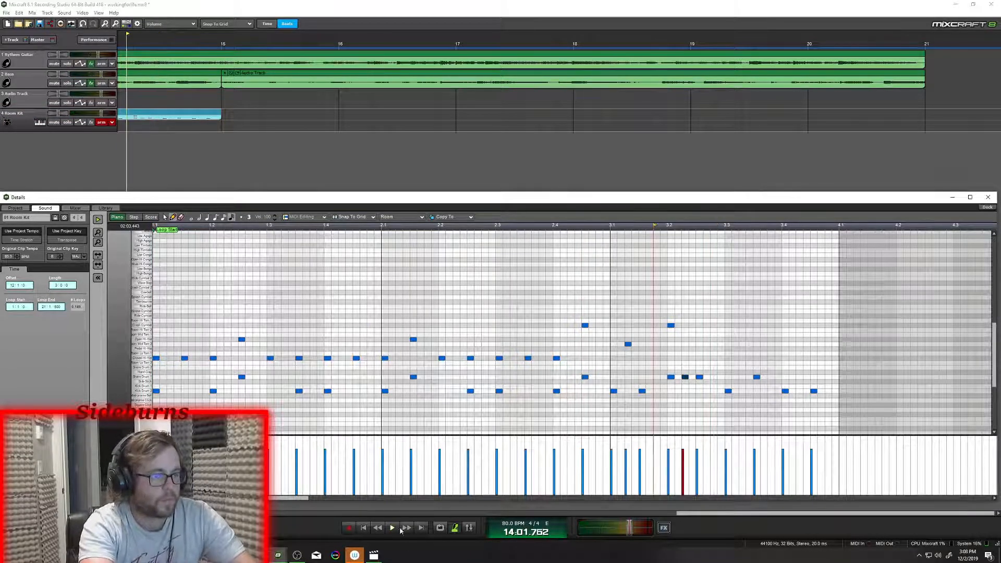
left_click(714, 376)
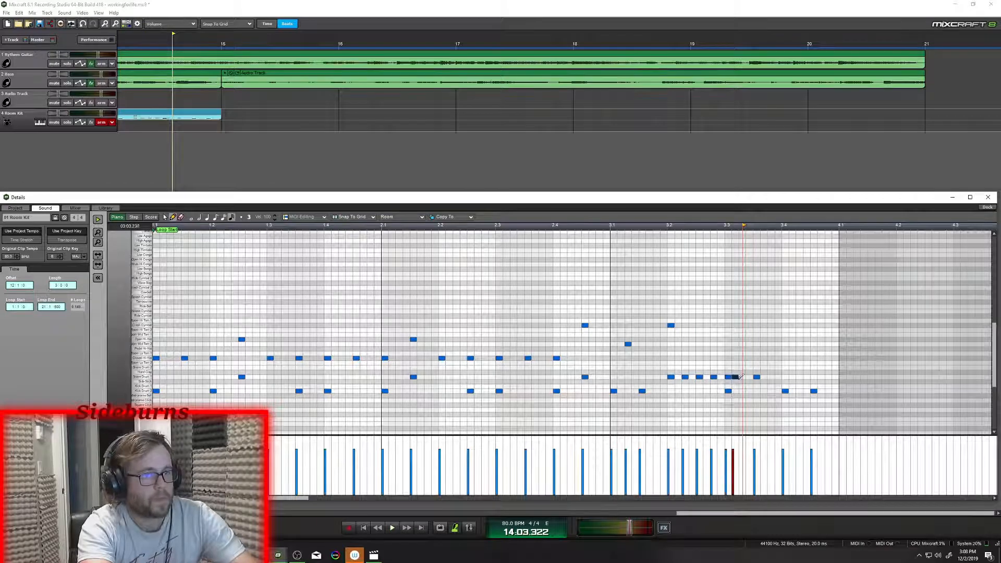
- Fill in a faster snare roll from beat 3.3 up to the existing snare half a beat after it, and replay the roll
left_click(749, 377)
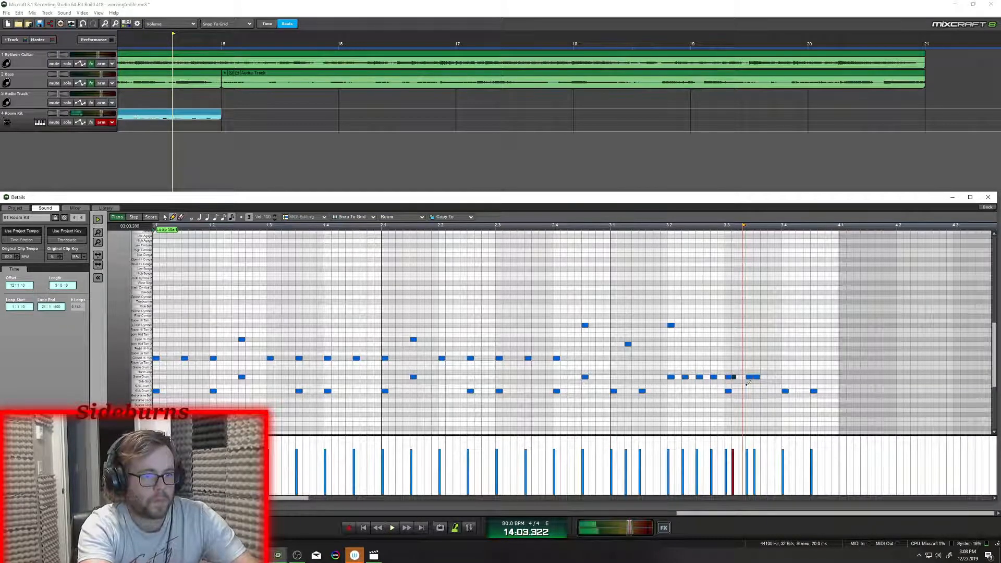
left_click(725, 226)
key("space")
left_click(741, 377)
left_click(694, 225)
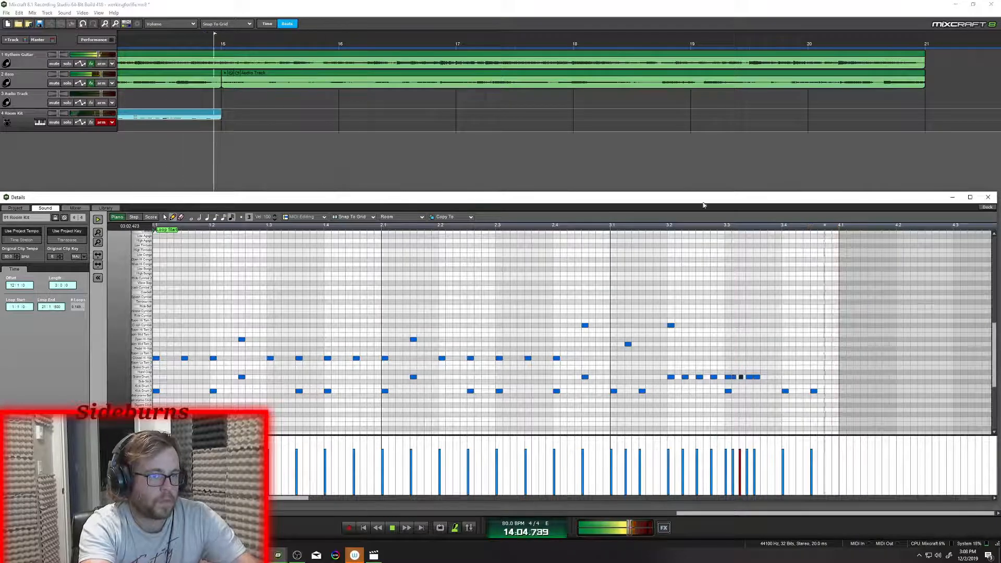
key("space")
left_click(701, 228)
key("space")
key("space")
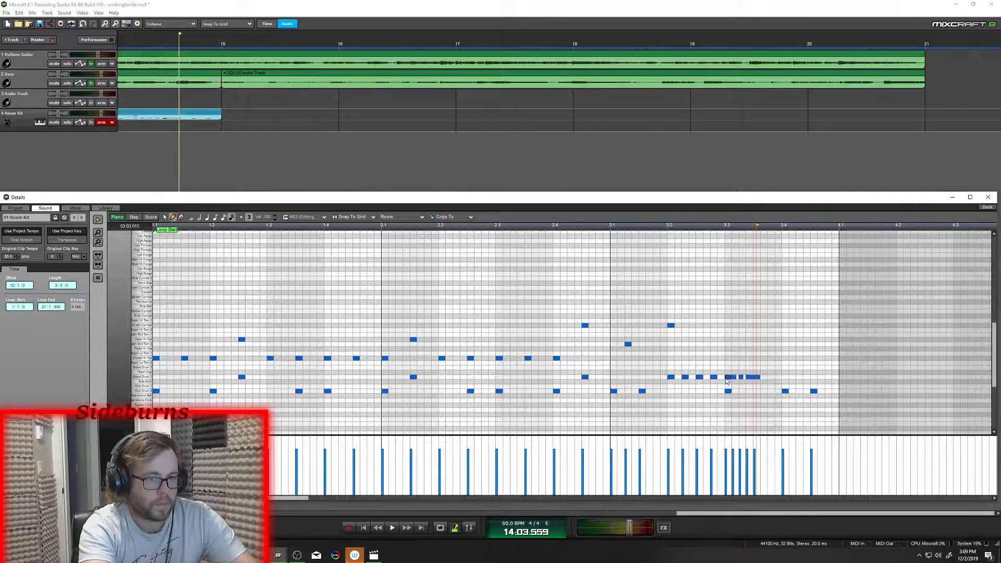
- Delete the snare hit at beat 3.3 and the one directly after it, then replay the roll
left_click(733, 377)
left_click(728, 225)
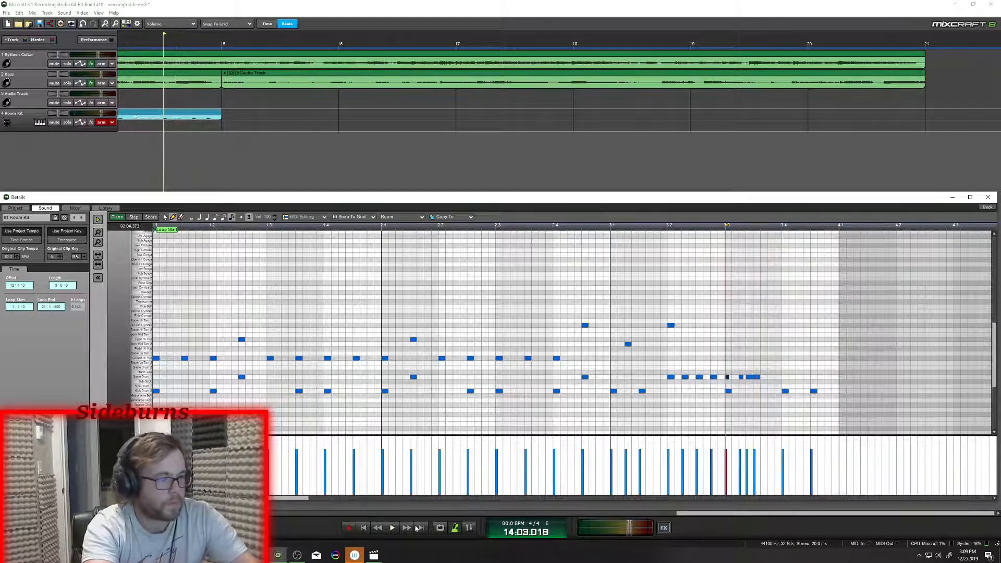
left_click(392, 527)
left_click(392, 528)
left_click(727, 377)
key("Delete")
left_click(722, 226)
left_click(392, 528)
- Try the snare roll without its last hit, put the hit back, and replay the passage
left_click(757, 377)
key("Delete")
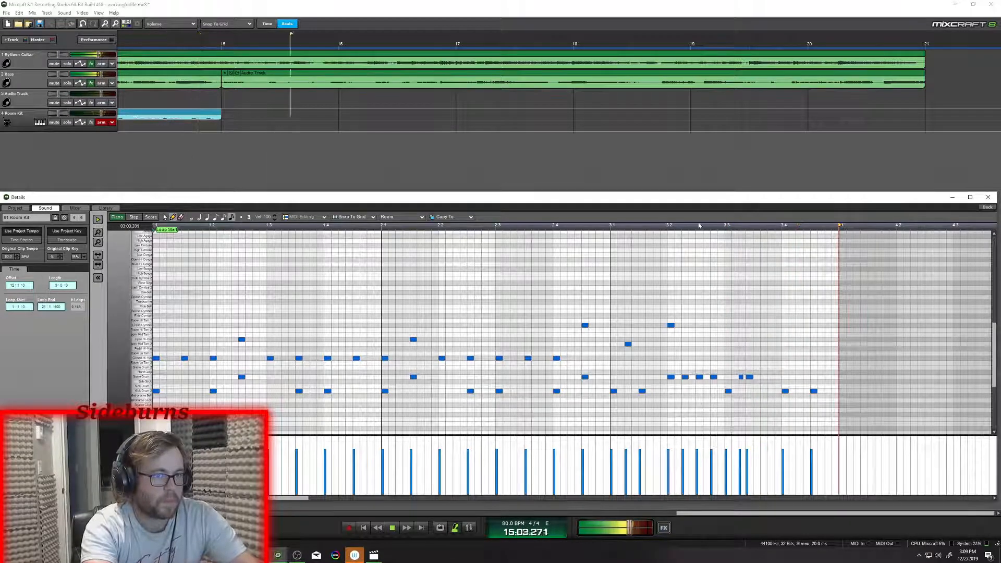
left_click(699, 226)
left_click(756, 377)
left_click(700, 227)
left_click(625, 228)
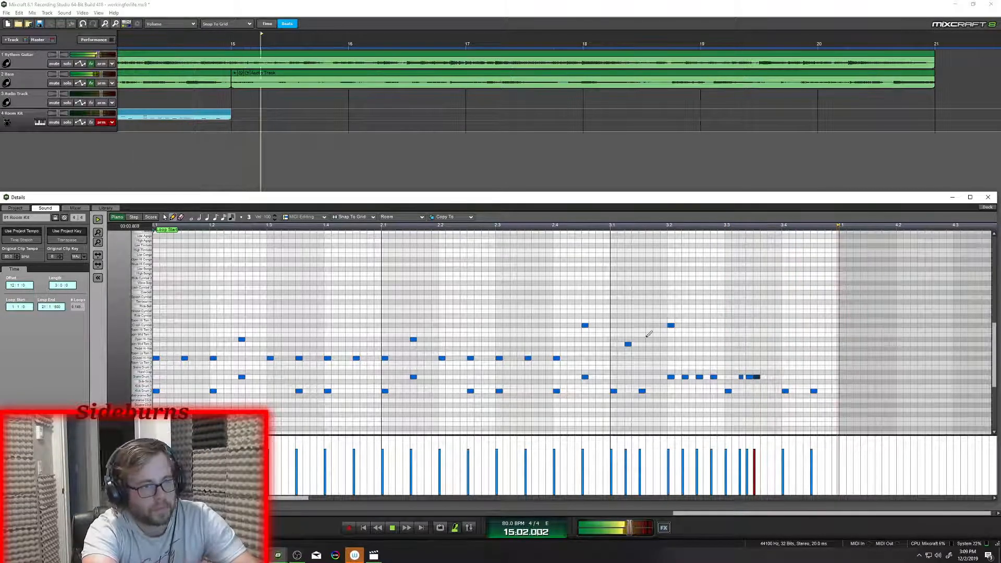
- Add crash cymbal hits on the first and last snares of the burst after 3.3, and Chinese Cymbal hits on the last two kicks
left_click(531, 227)
mouse_move(750, 323)
left_mouse_down()
mouse_move(786, 346)
mouse_move(785, 311)
left_mouse_up()
left_click(612, 226)
left_click(785, 325)
left_click(814, 311)
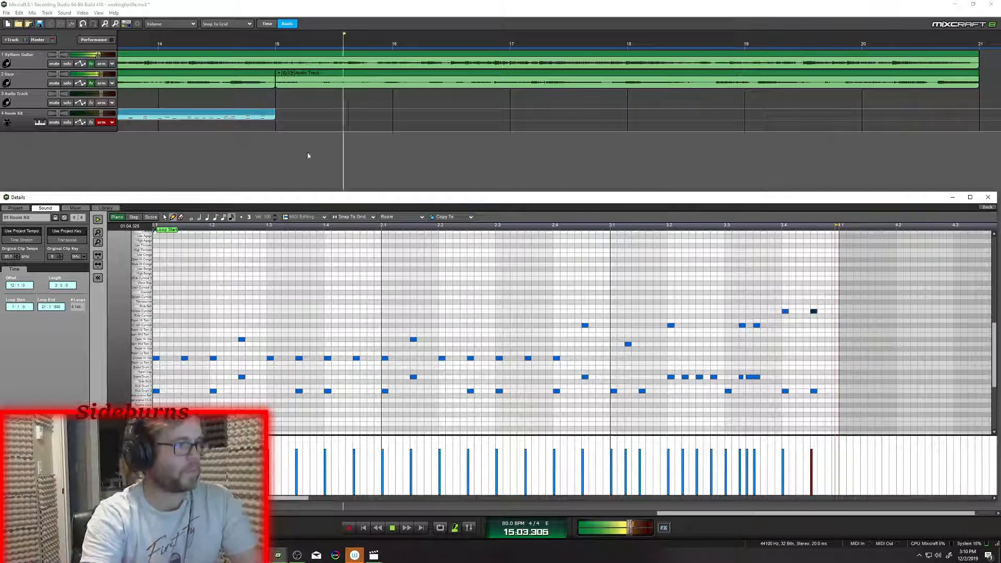
left_click(647, 514)
key("space")
- Repeat the two Room Kit clips from bars 9 and 12 at bar 15 to fill the drum track up to bar 21
left_click_drag(782, 513, 423, 512)
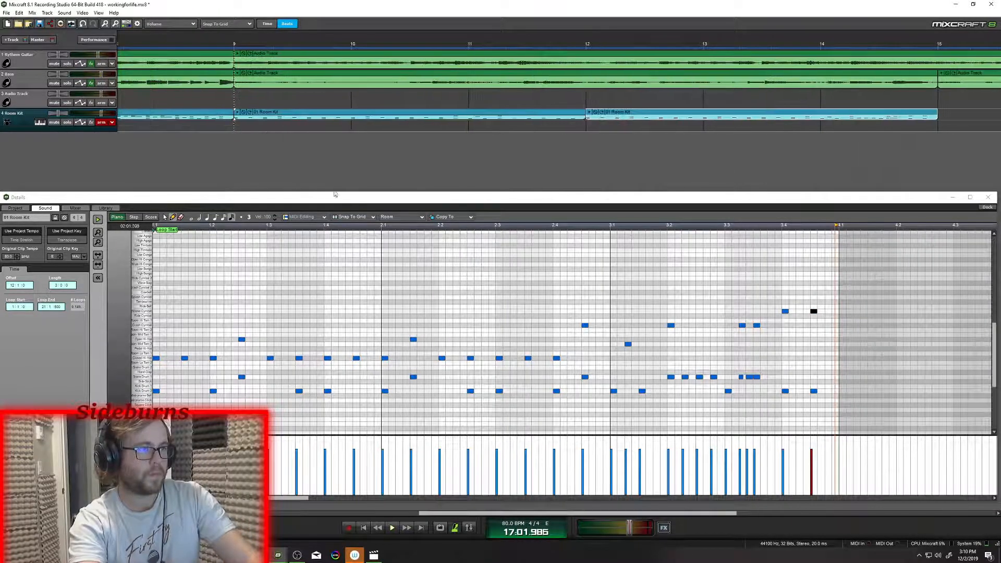
left_click(631, 114)
left_click(507, 114)
key("Delete")
left_click(237, 45)
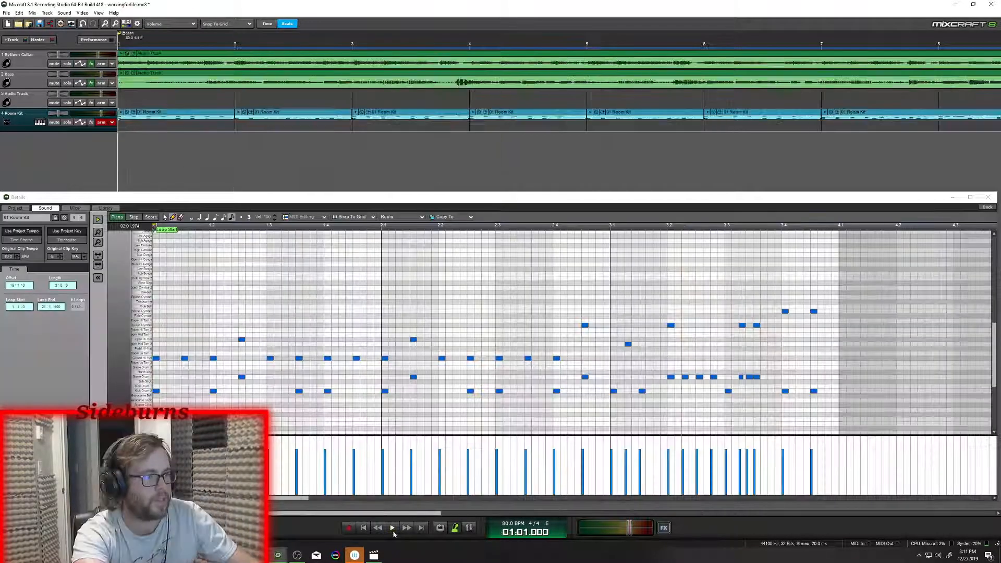
- Play the whole song from the start to review the drum track, then stop and return to the beginning
left_click(392, 527)
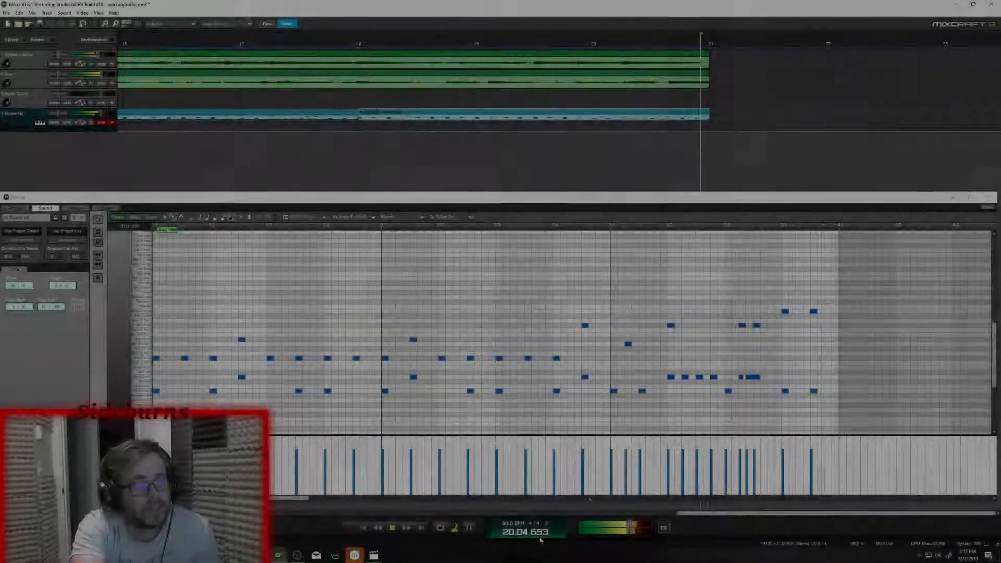
key("space")
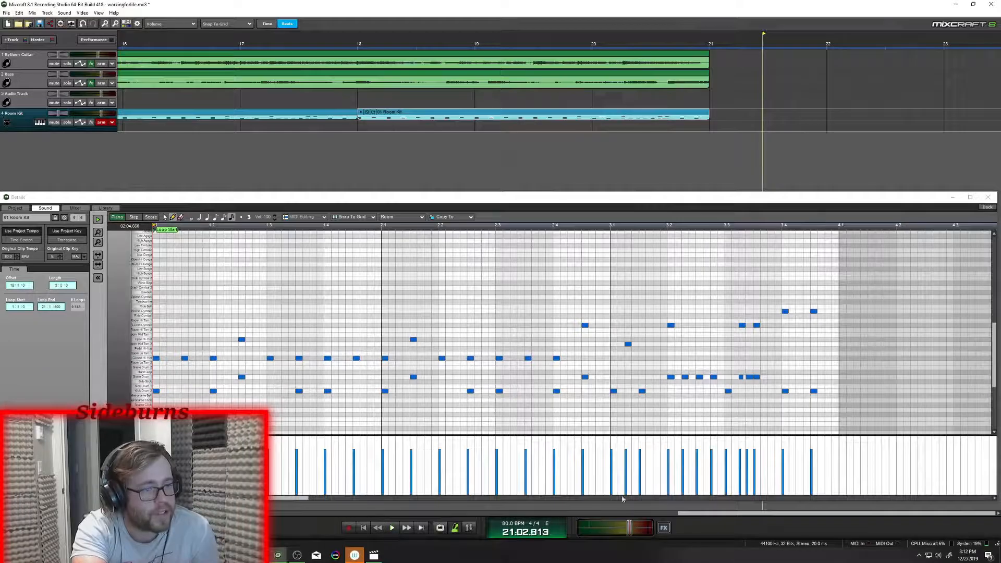
key("Home")
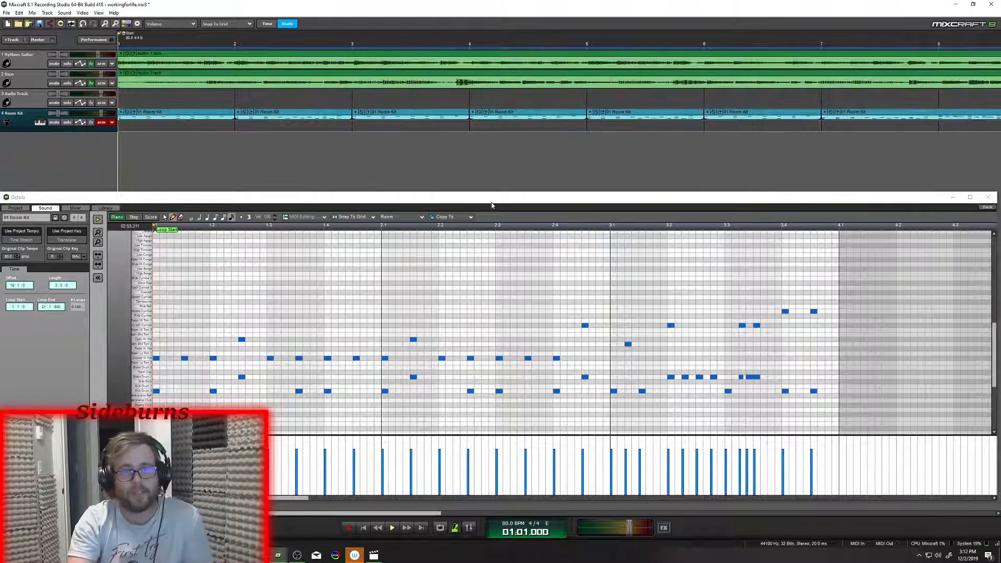